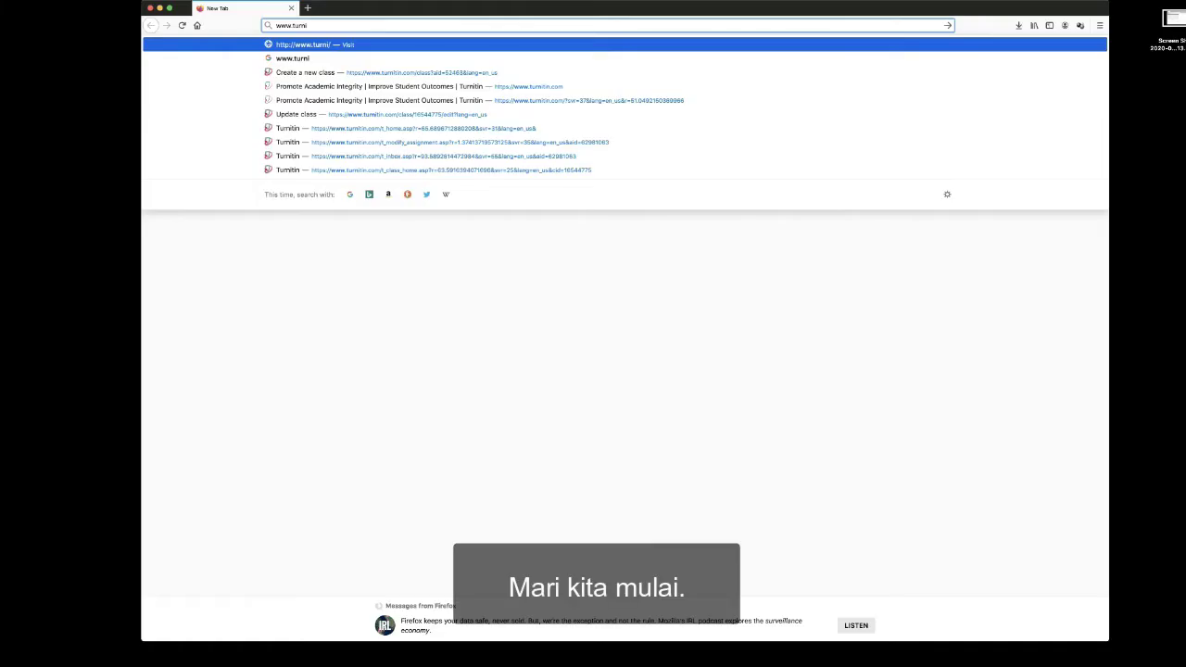
text(m)
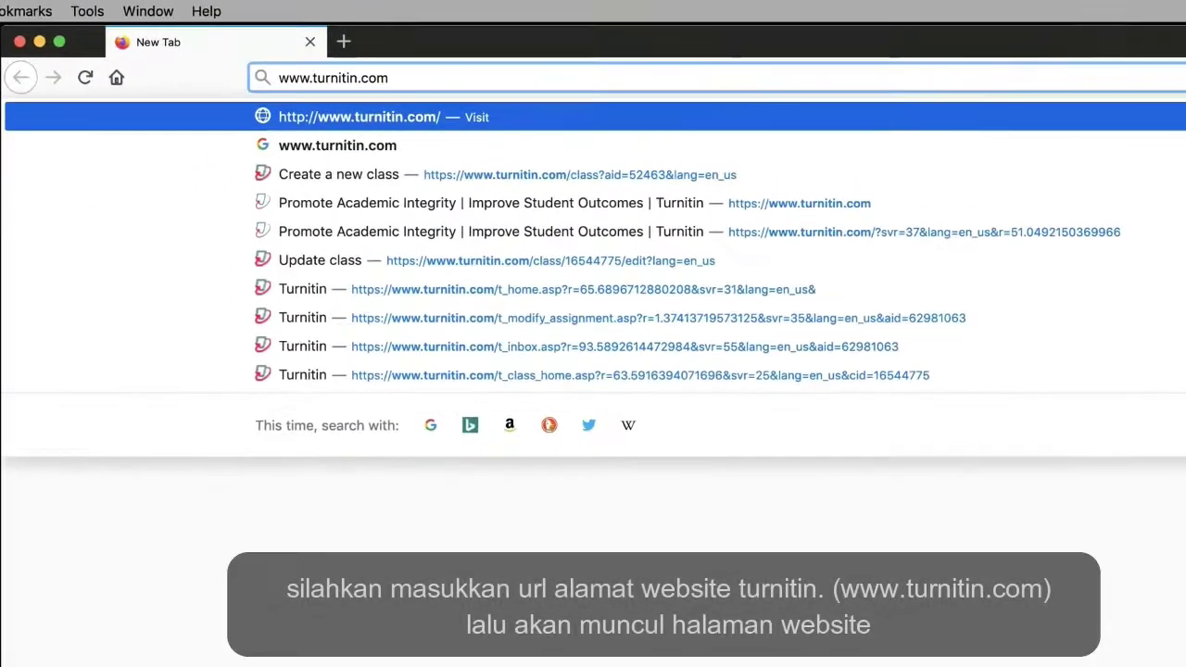
key(Return)
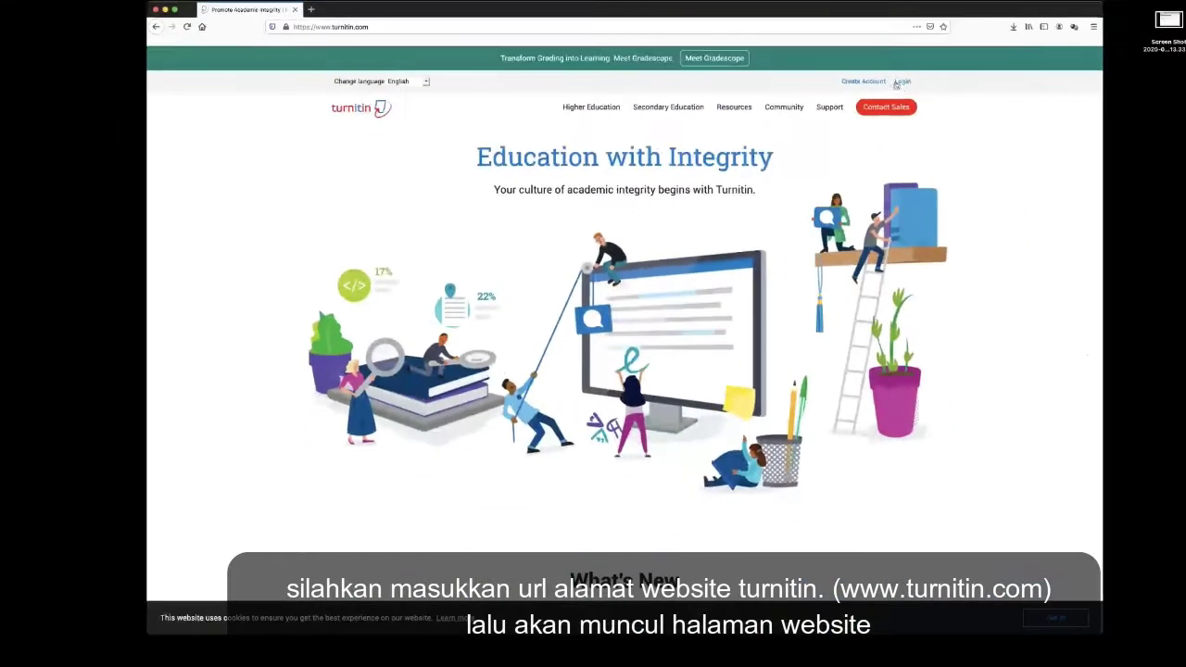
Log in to Turnitin with the saved instructor e-mail and the account password.
click(904, 82)
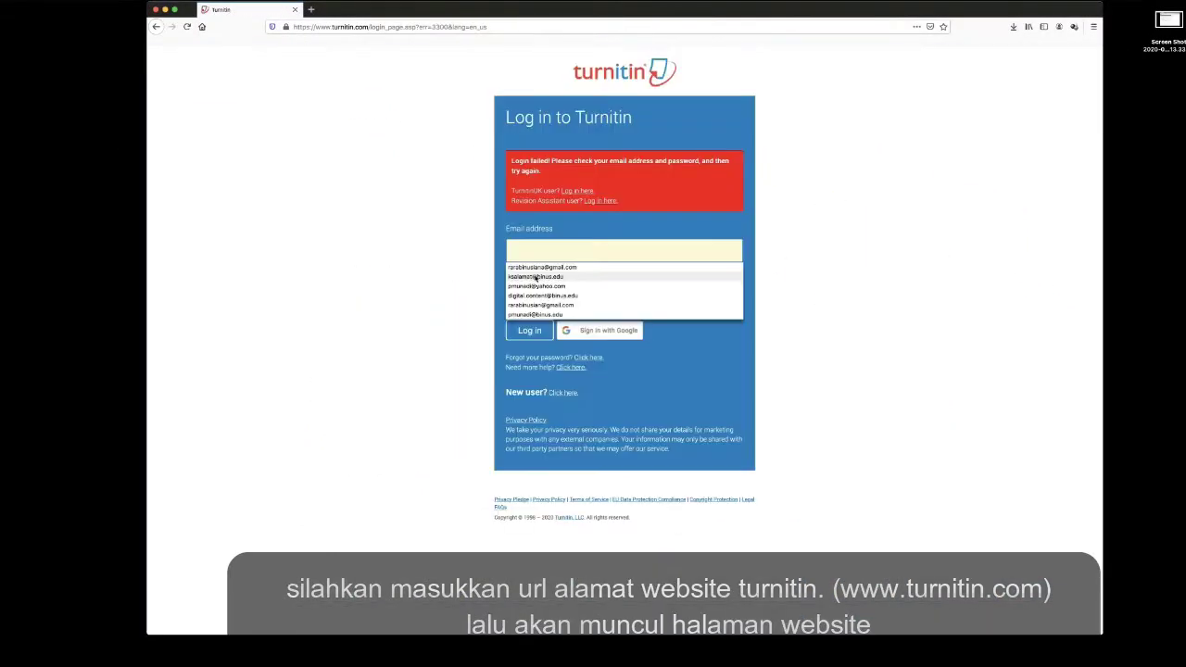
click(534, 284)
click(534, 297)
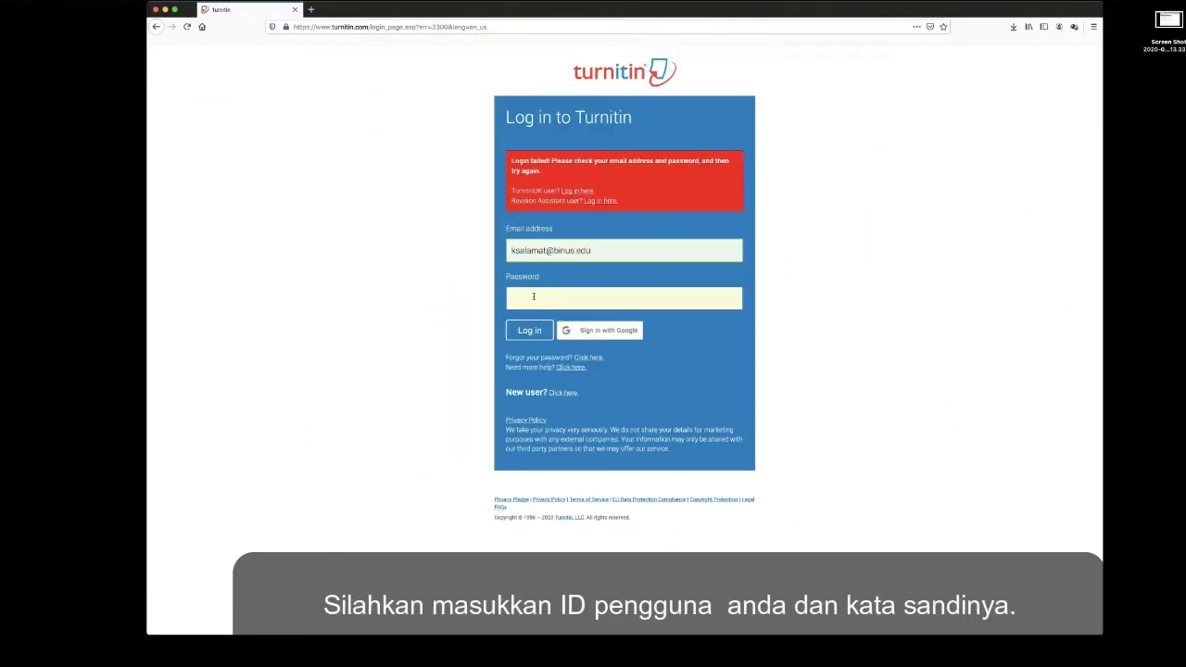
text(•)
text(••••••••)
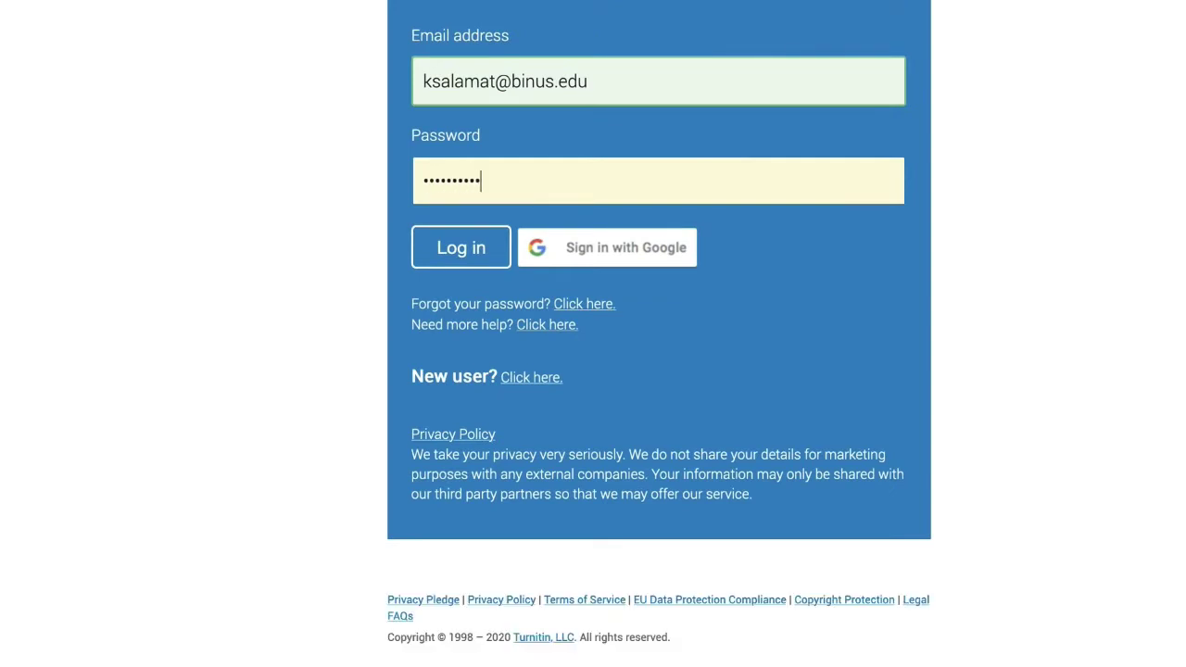
click(456, 257)
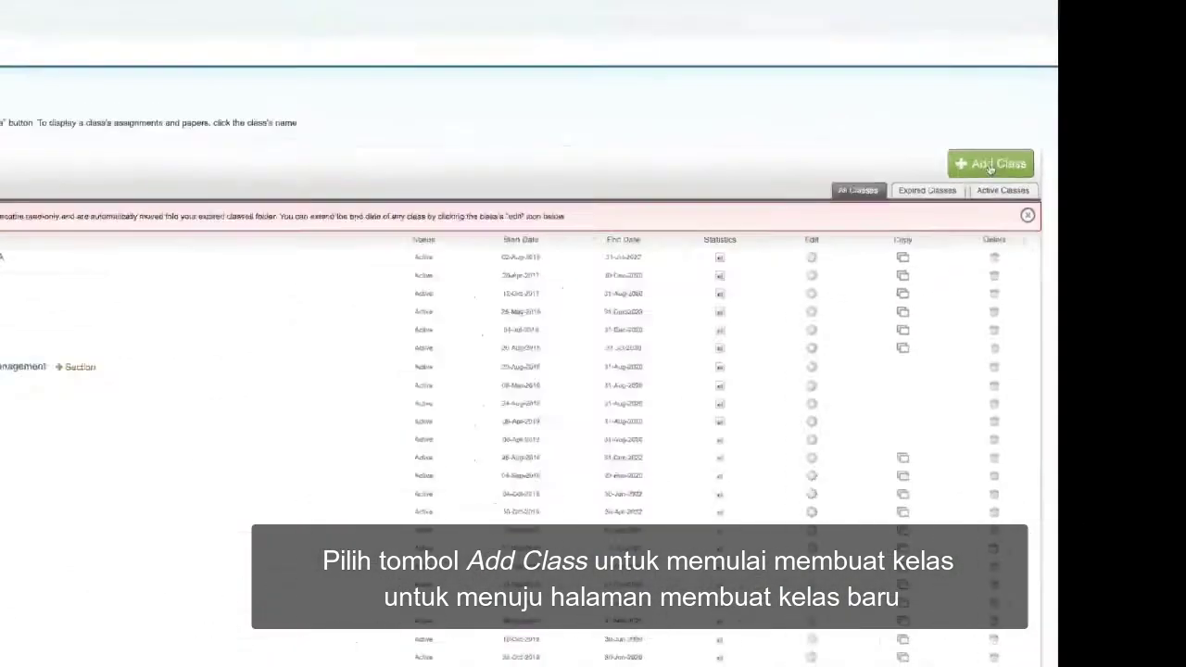
Start a new class named DCS6 and give it an enrollment key.
click(883, 143)
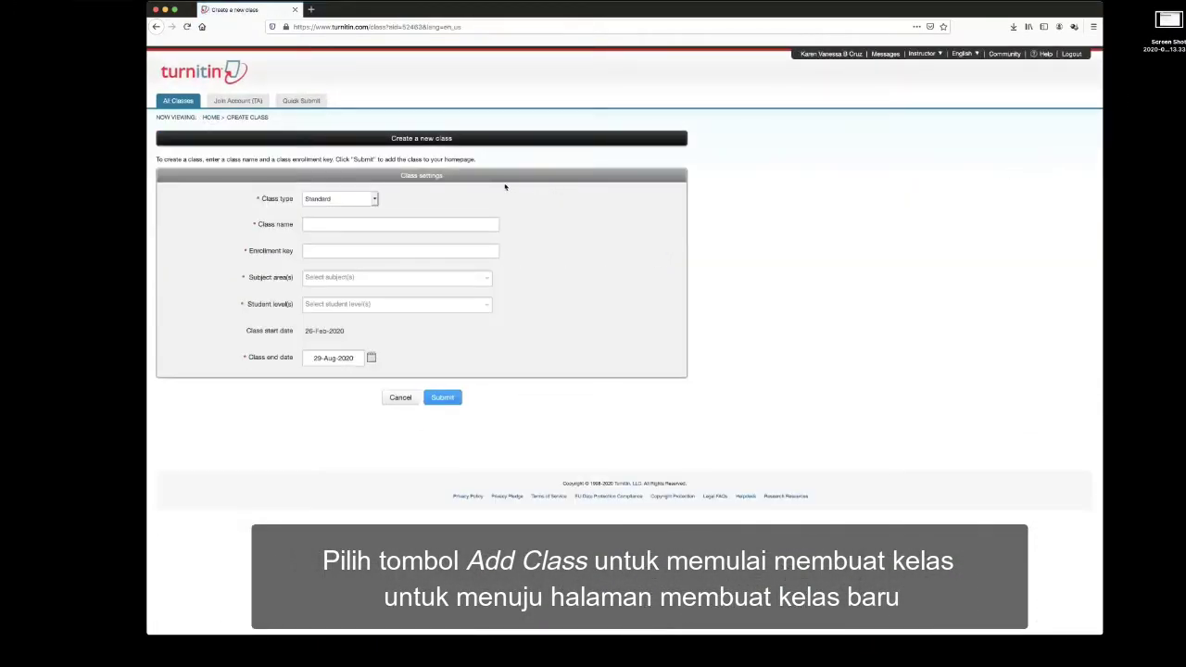
click(346, 224)
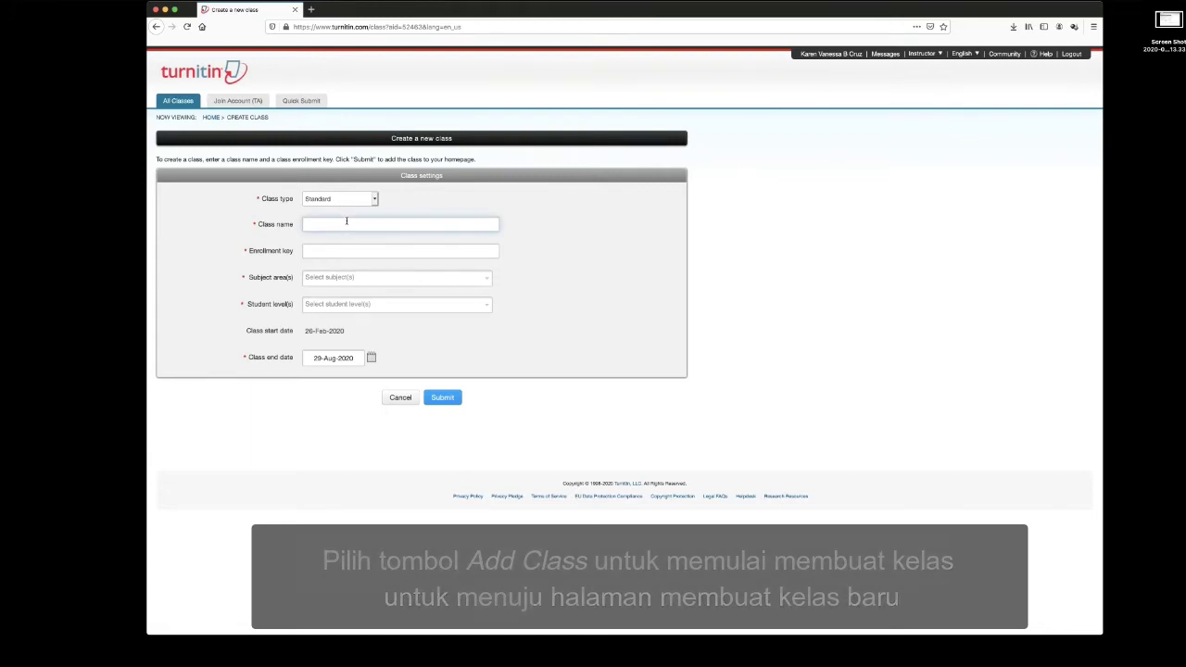
text(DCS6)
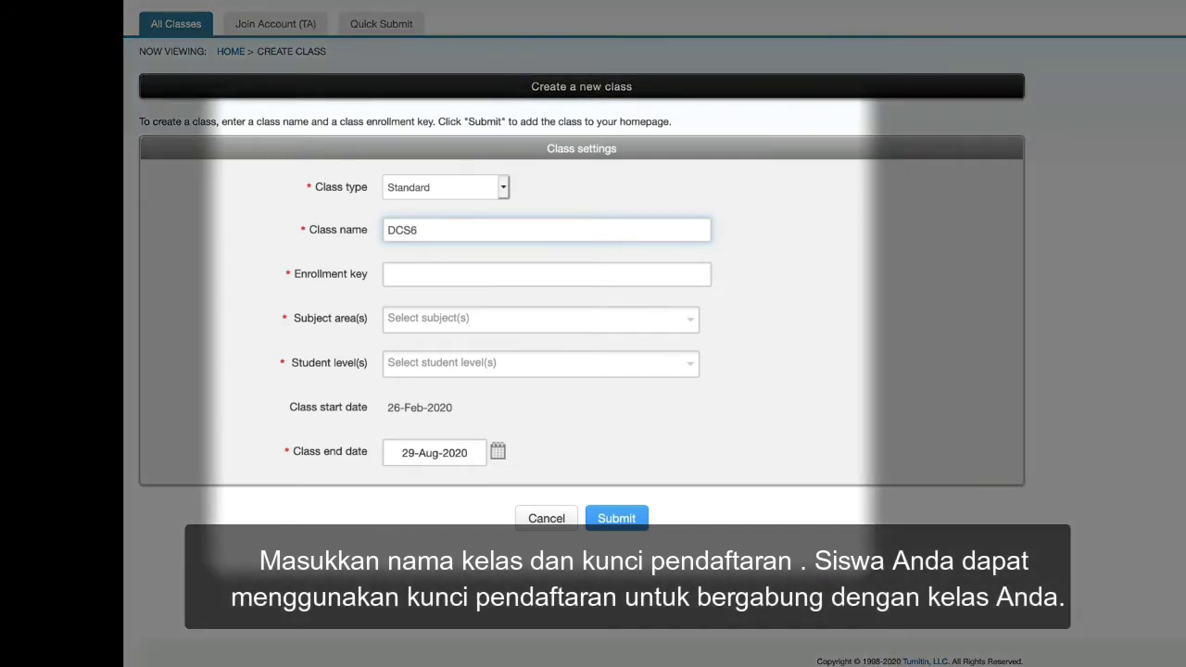
click(547, 273)
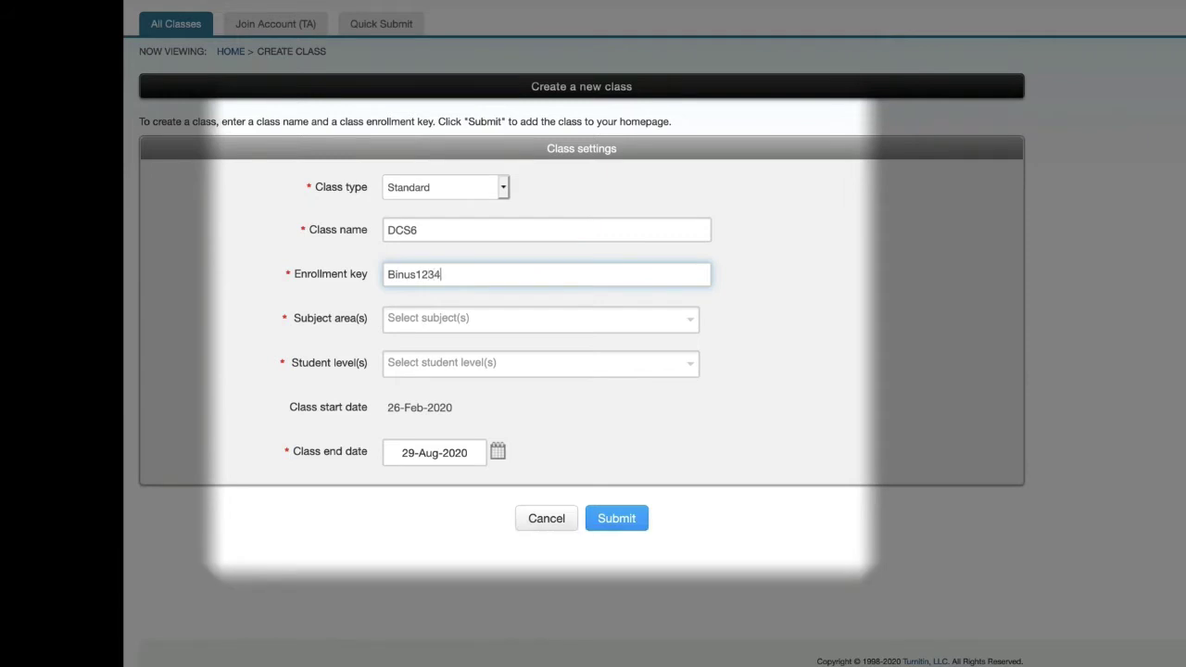
Set subject Computer Science/Programming, level Postgraduate, and class end date 31-Aug-2020.
click(534, 320)
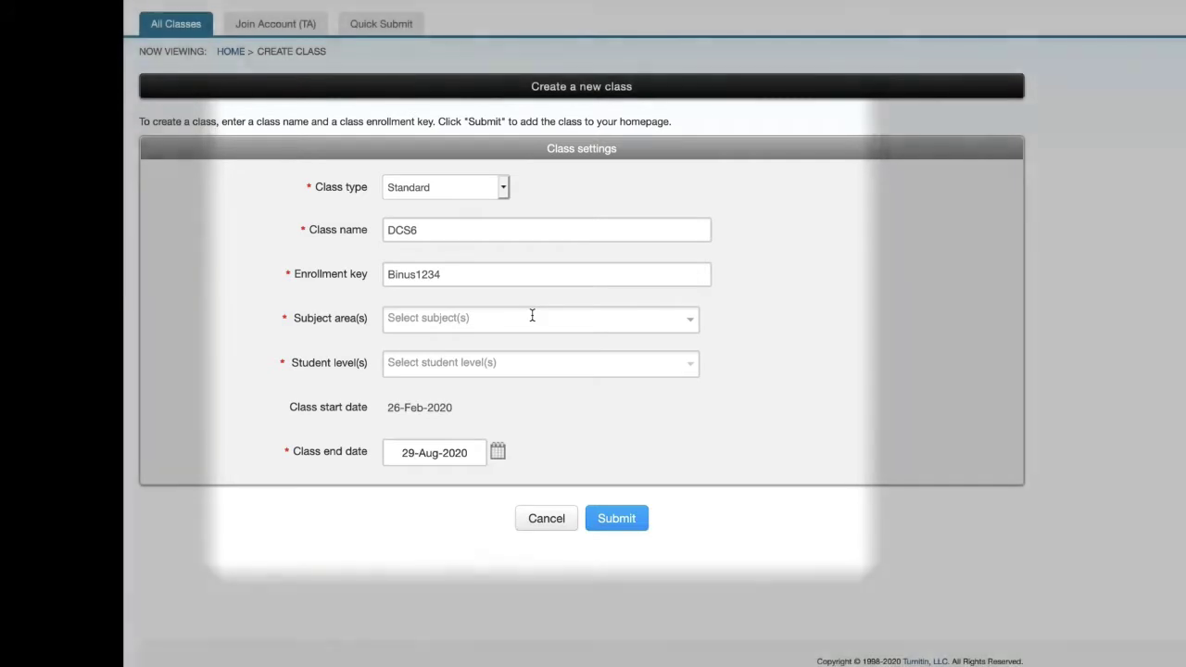
click(532, 318)
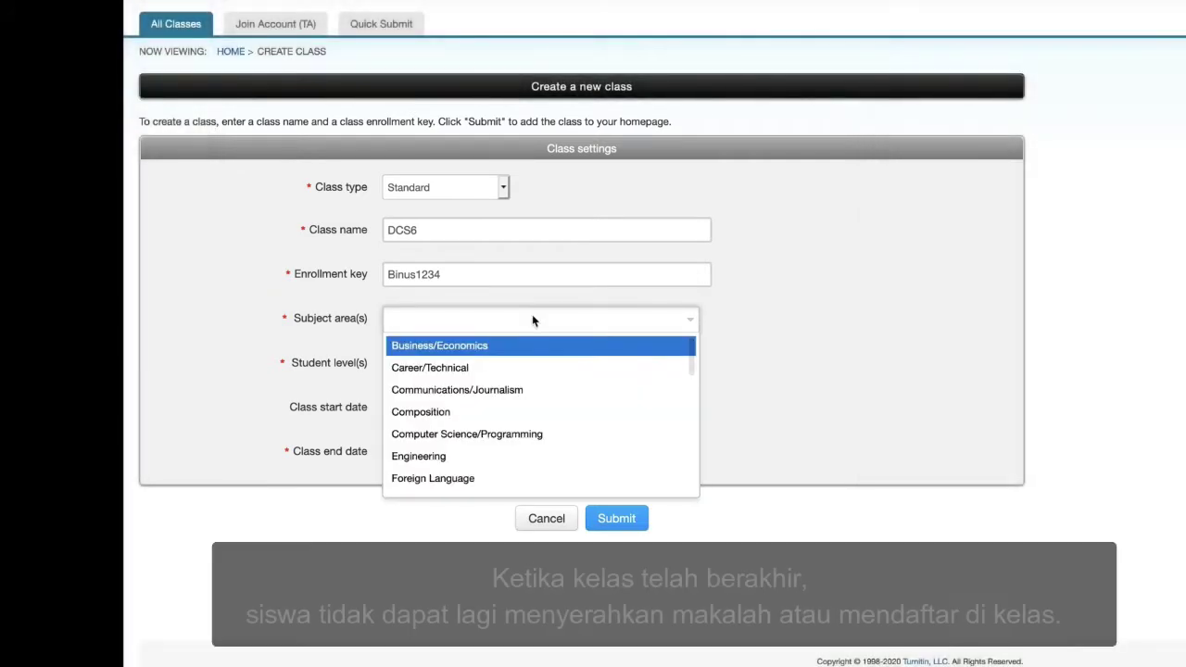
text(compute)
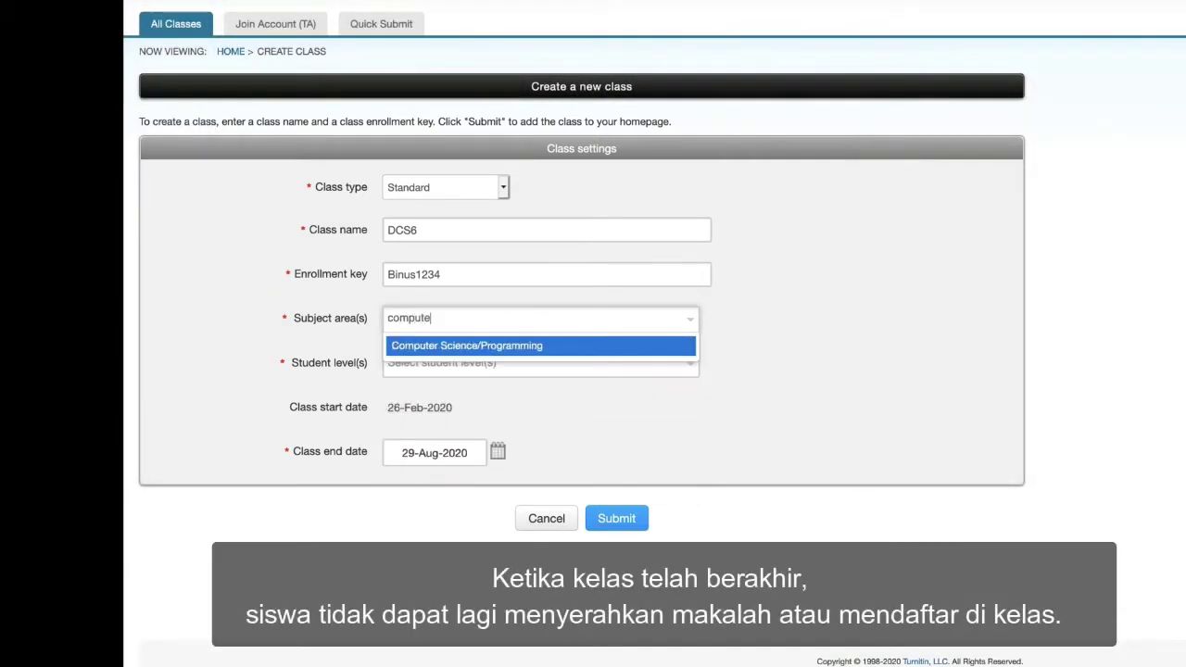
text(r)
click(490, 344)
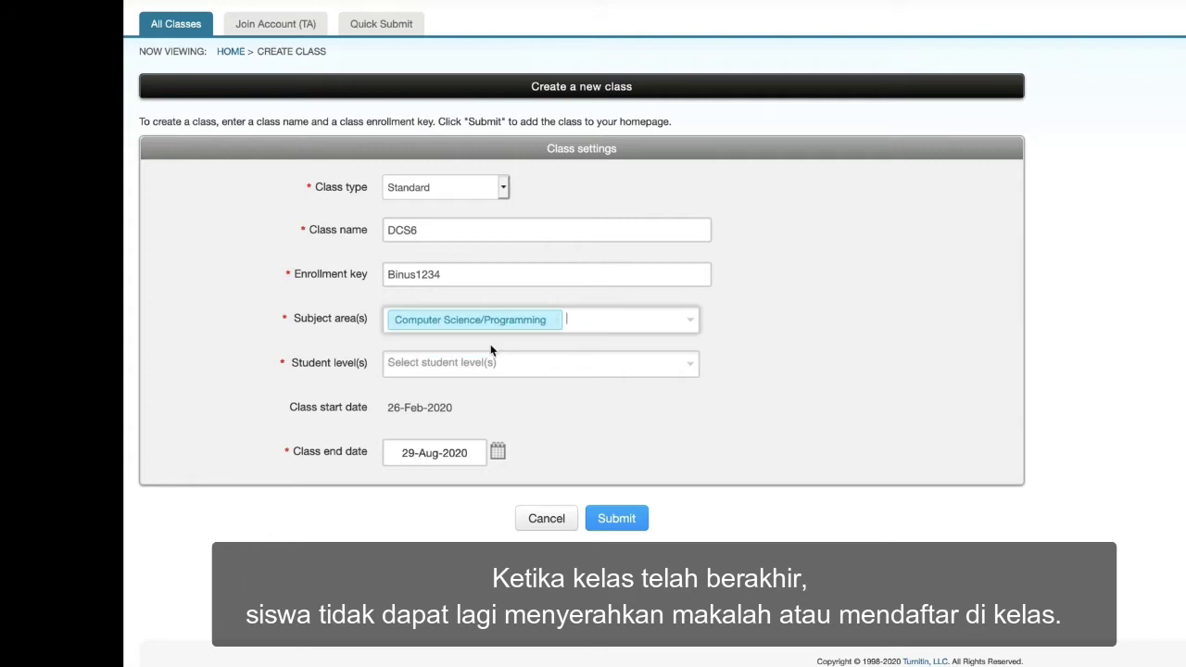
click(491, 363)
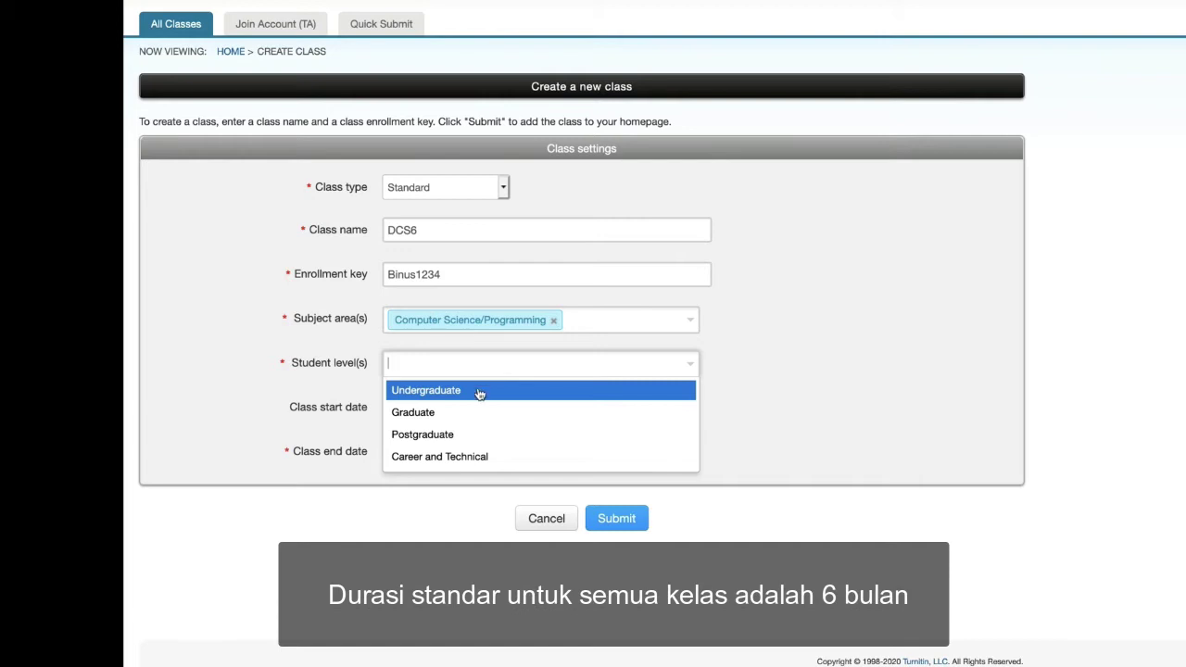
click(445, 434)
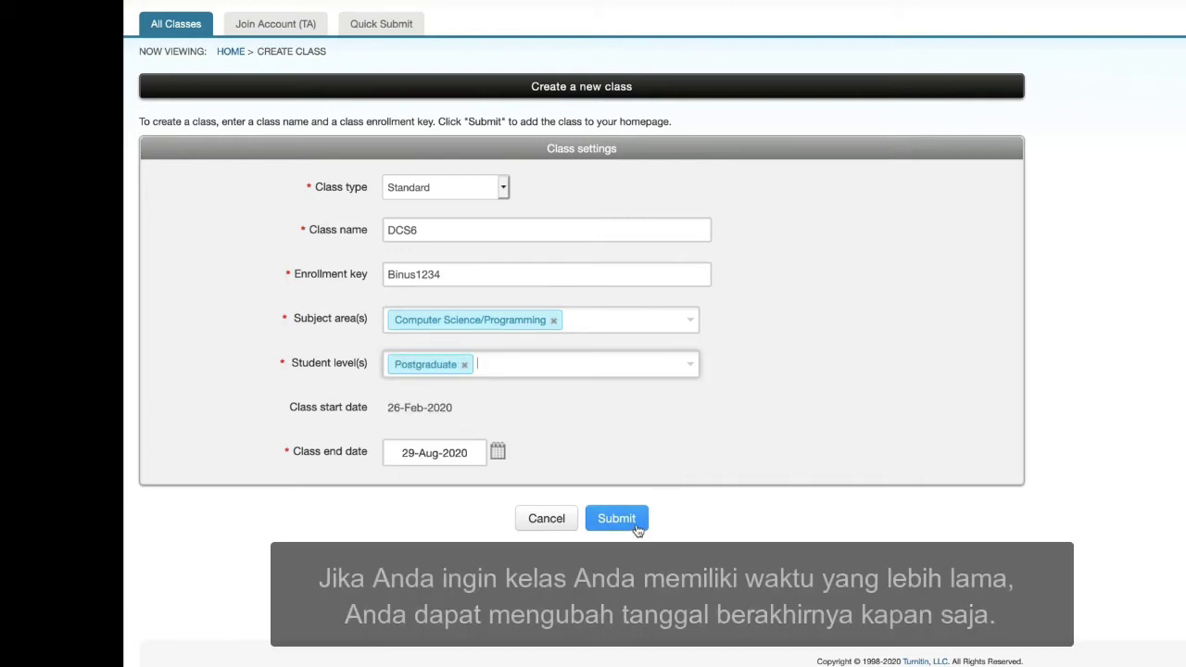
click(498, 454)
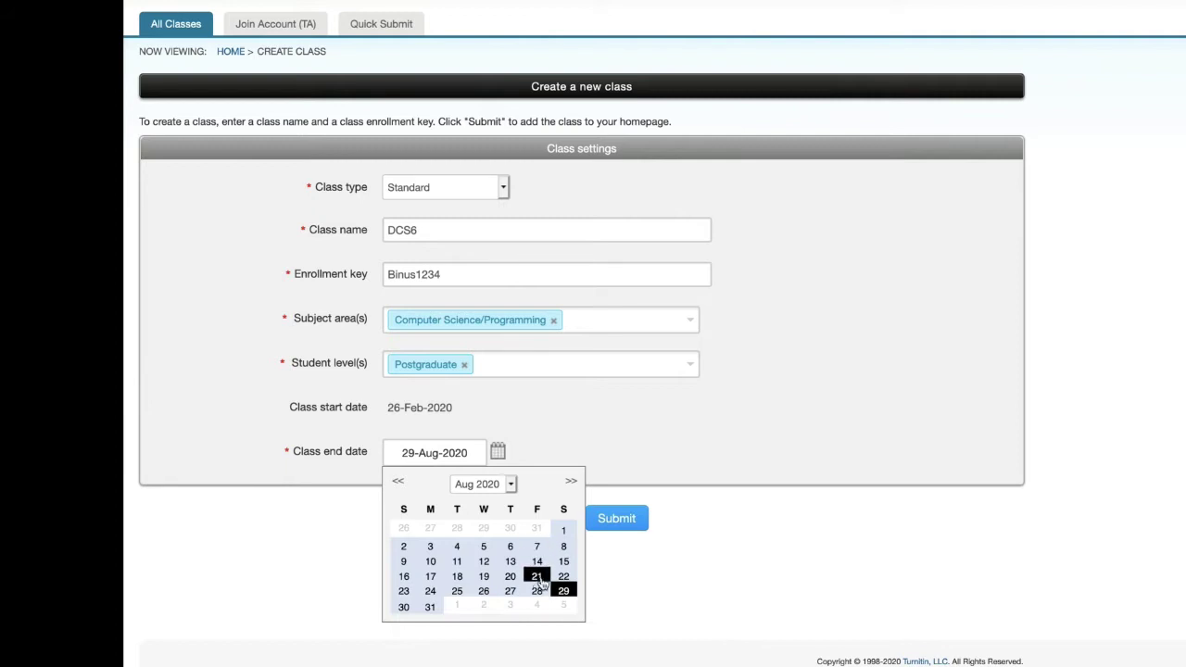
click(431, 606)
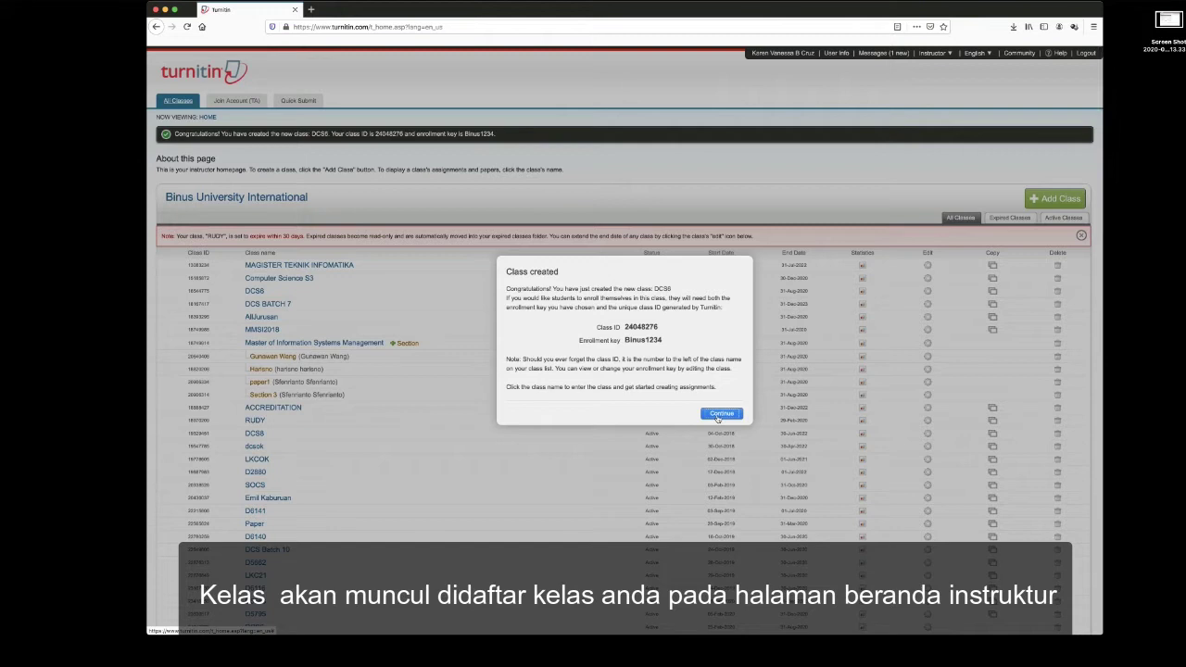
Continue past the Class created confirmation to return to the class list.
click(719, 415)
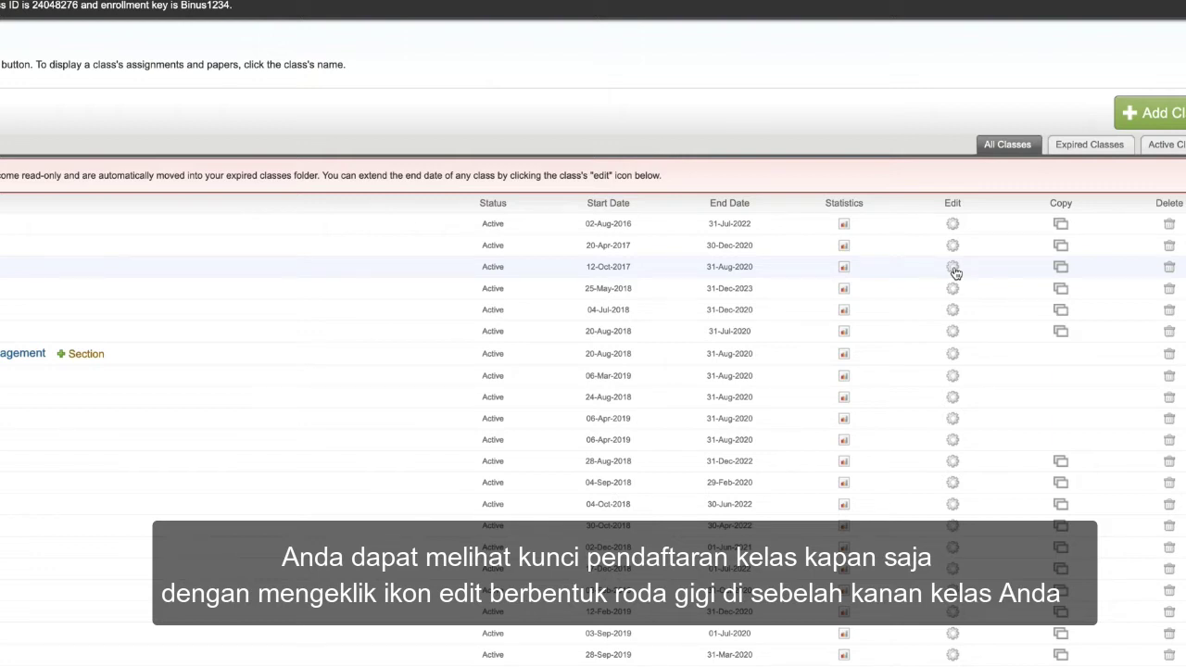
click(954, 269)
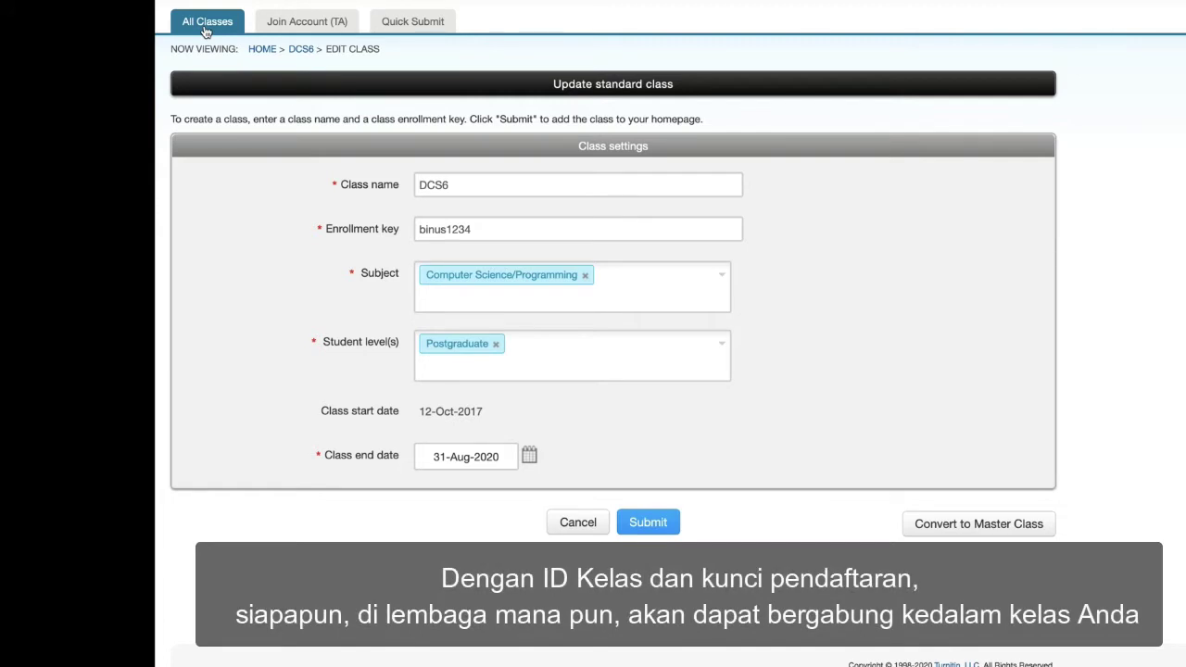
click(206, 30)
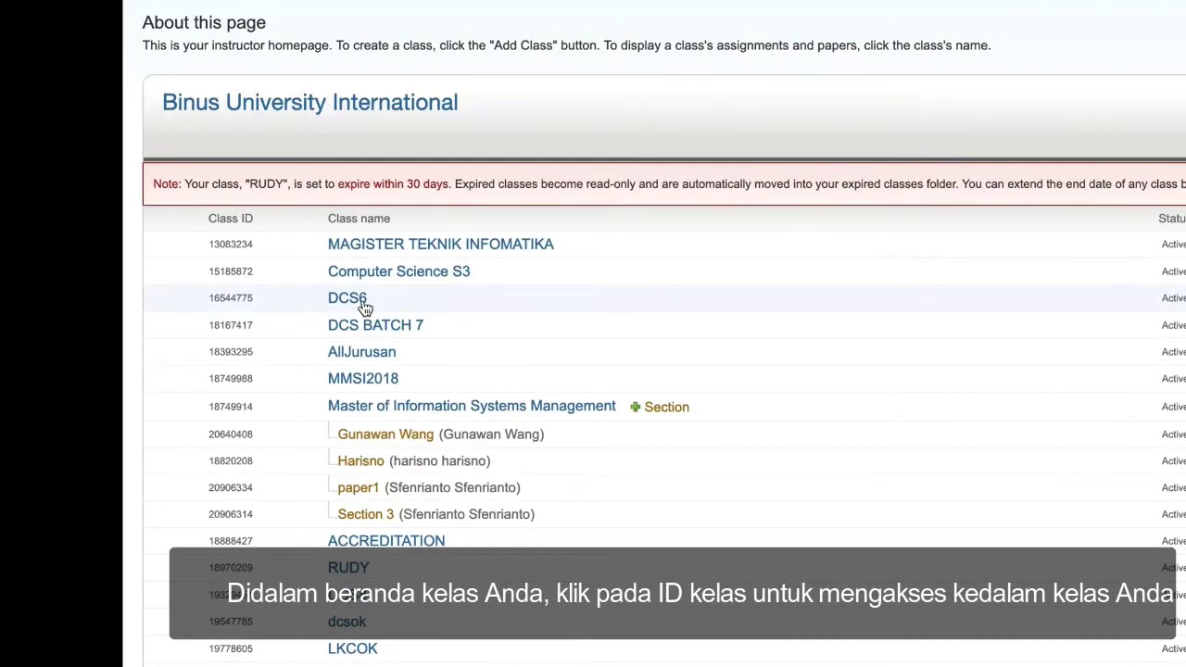
In the DCS6 class, add a new assignment of the Paper Assignment type.
click(365, 304)
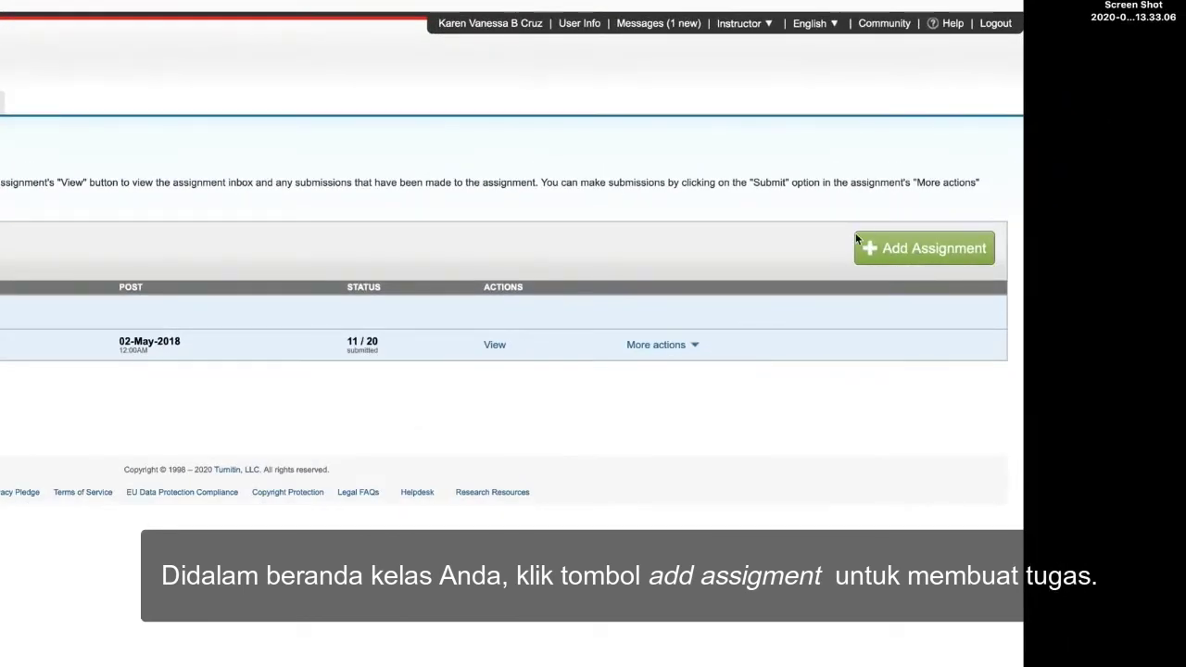
click(914, 248)
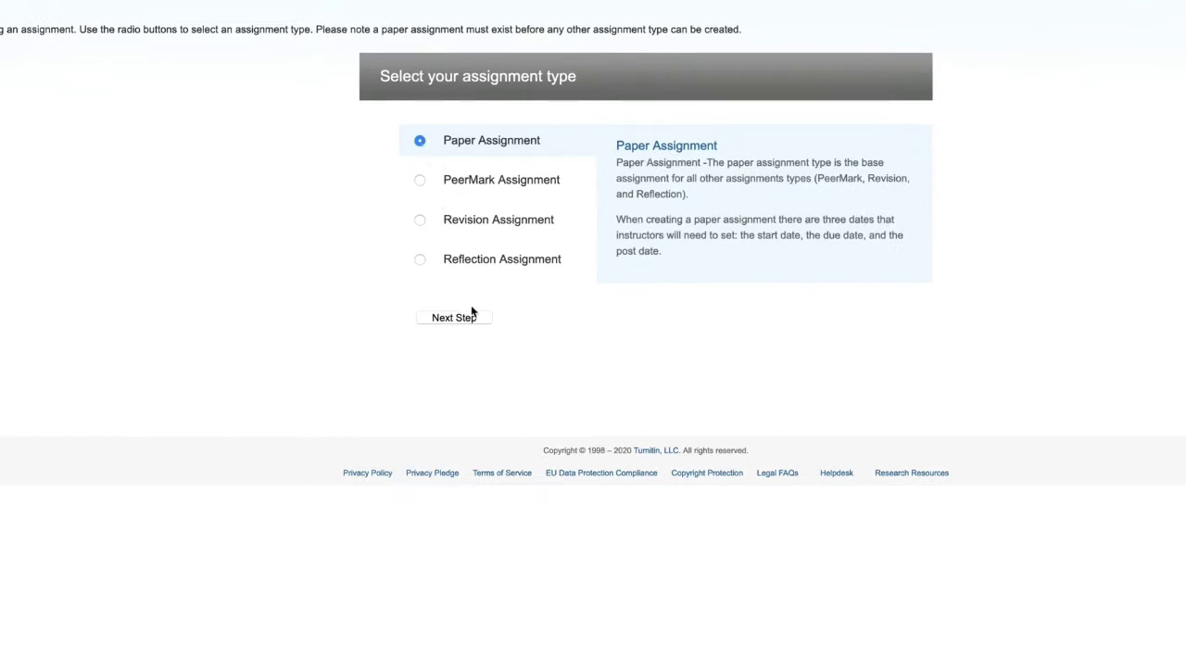
click(464, 320)
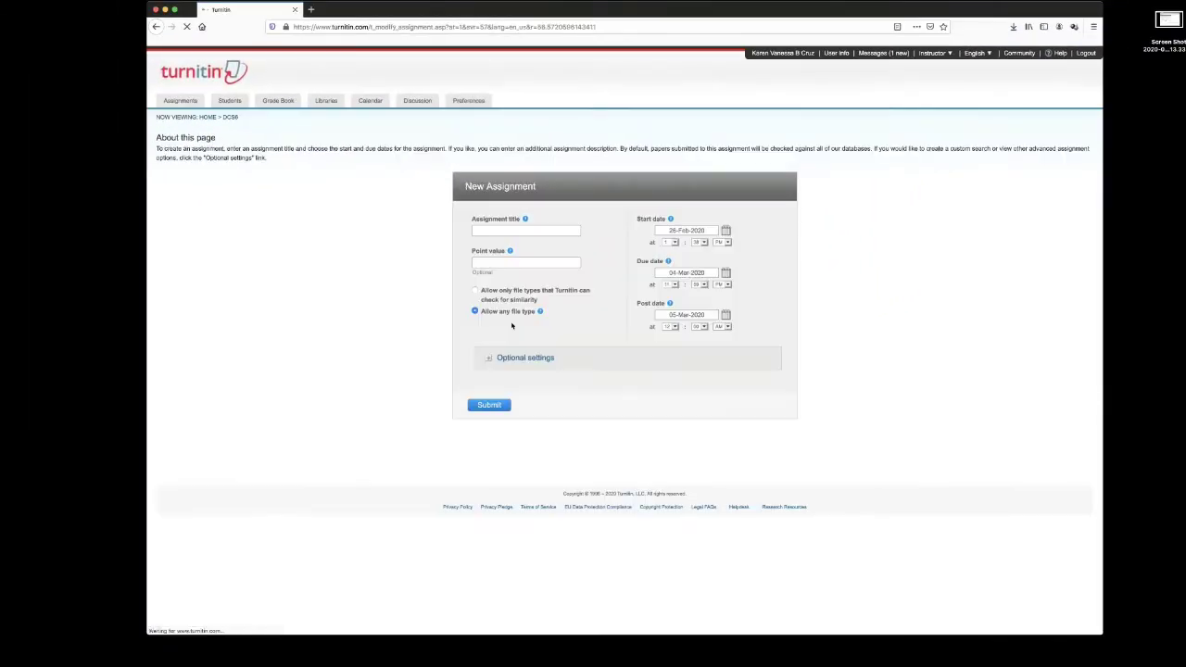
Title the new assignment 'paper dede'.
click(520, 231)
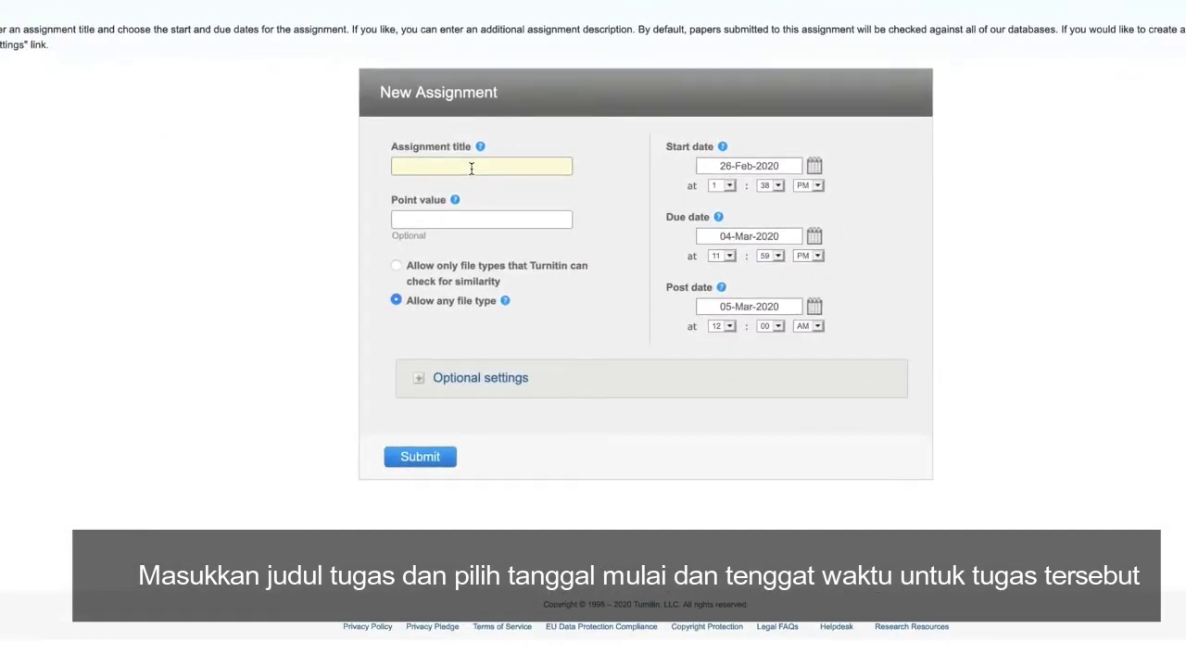
text(paper)
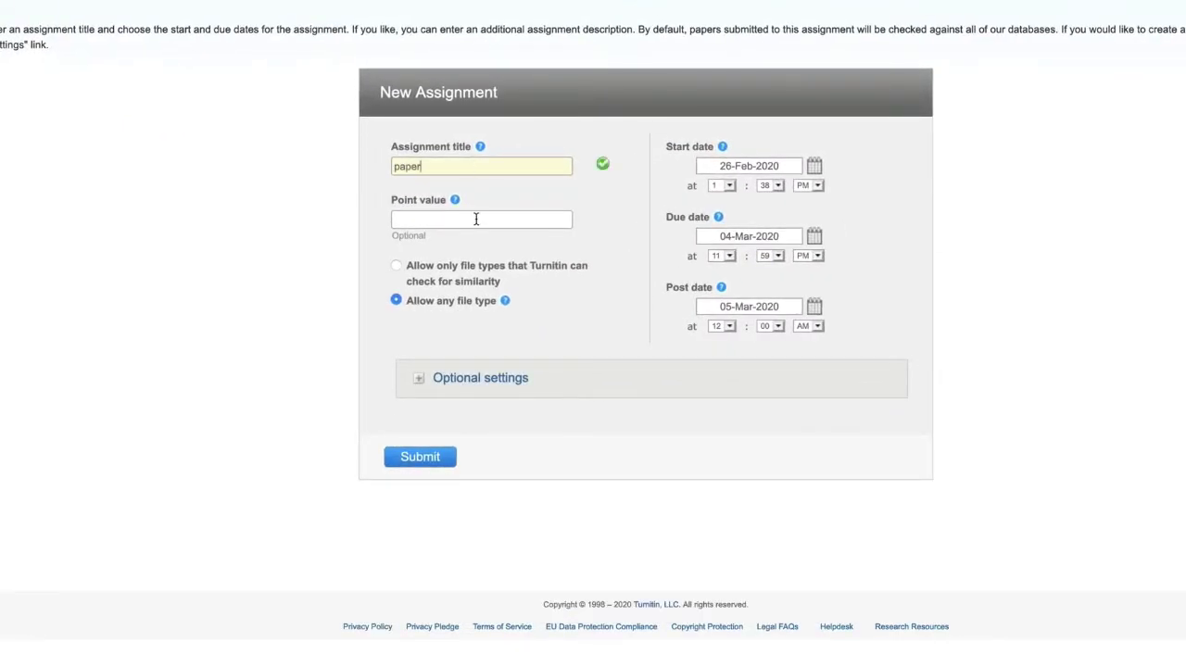
key(BackSpace)
key(BackSpace)
key(BackSpace)
key(BackSpace)
key(BackSpace)
text(dede)
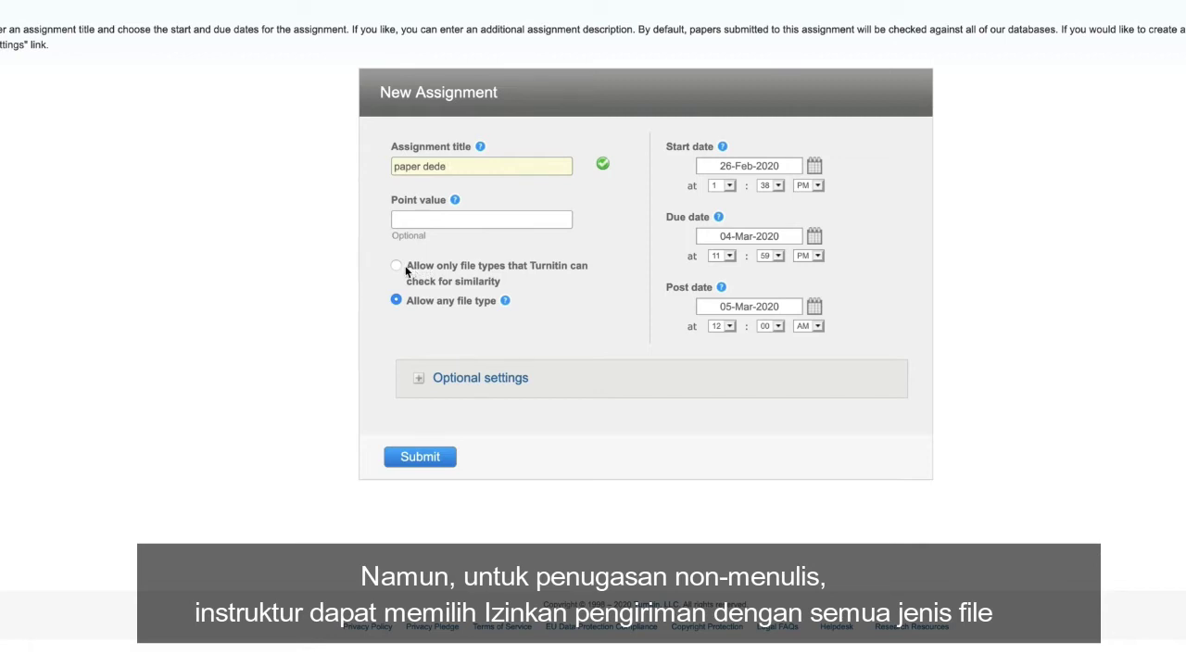
Set start 26-Feb-2020, due 04-Mar-2020, post 05-Mar-2020, and save the assignment.
click(816, 168)
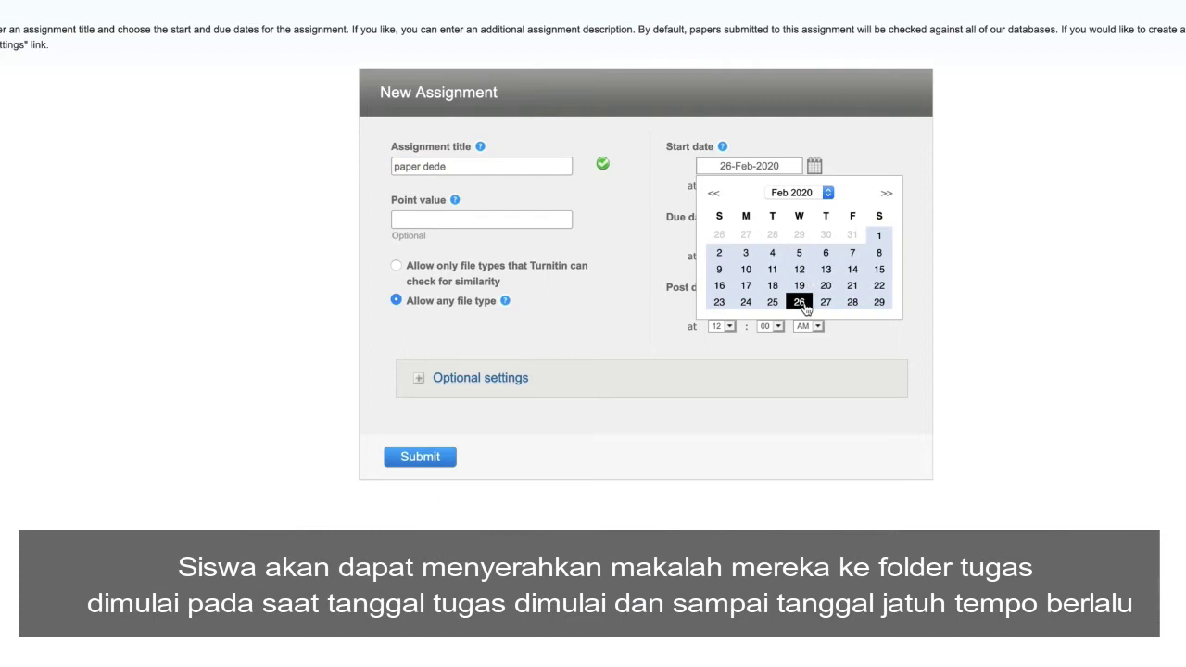
click(806, 306)
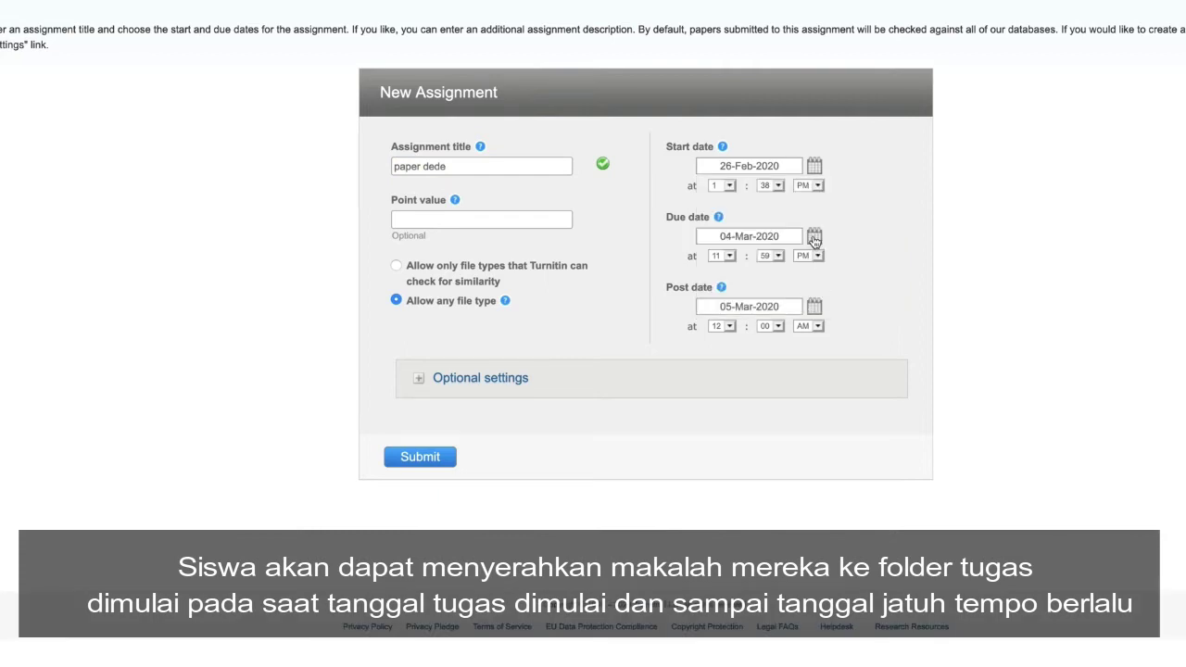
click(813, 238)
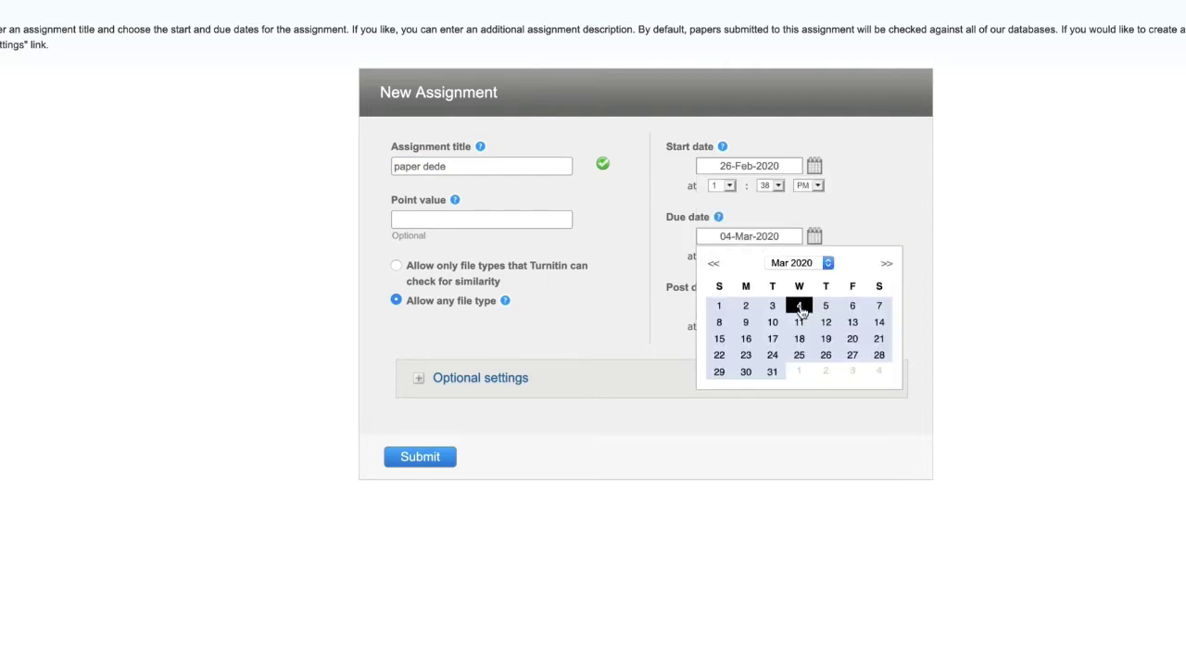
click(800, 308)
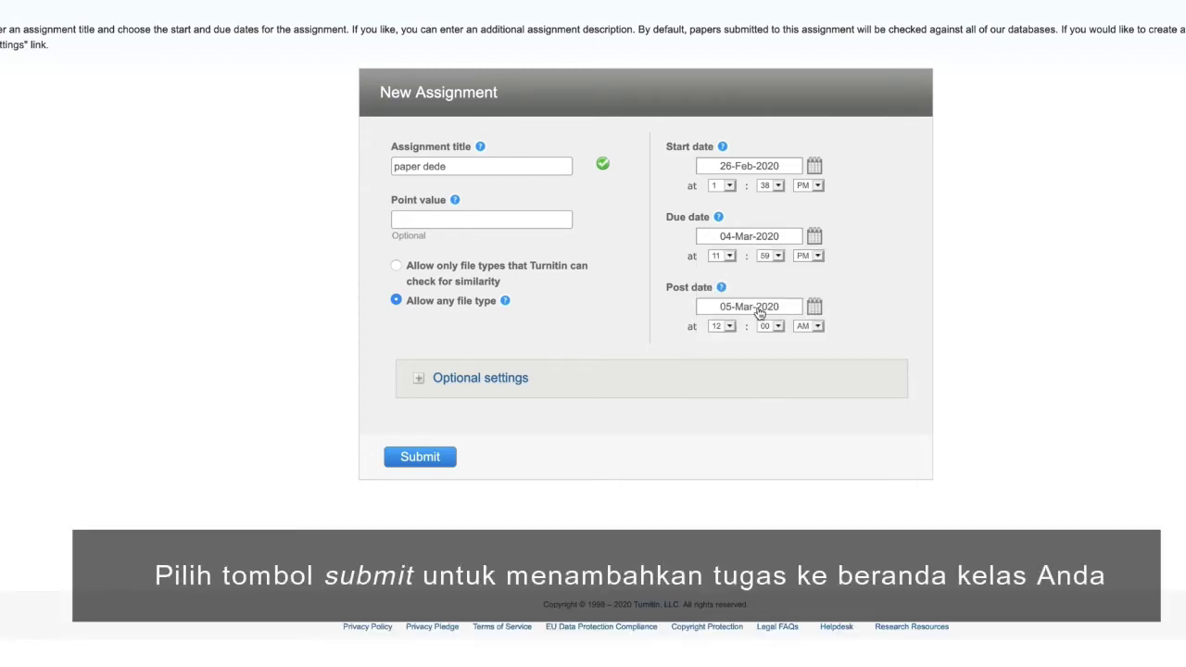
click(814, 312)
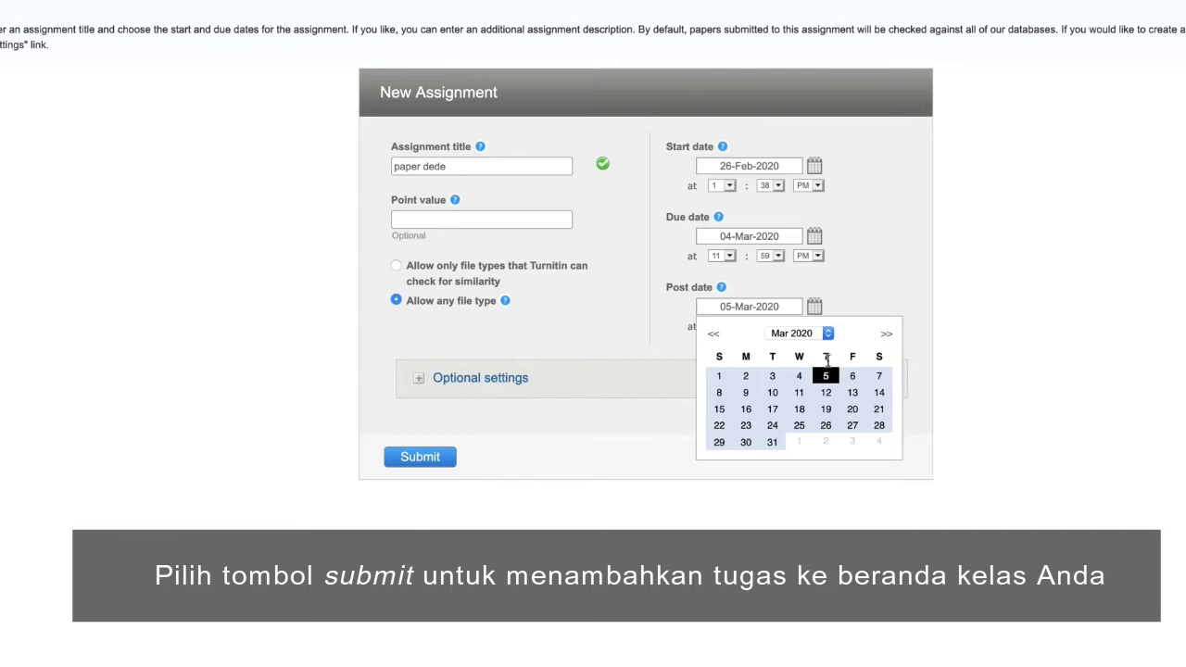
click(830, 382)
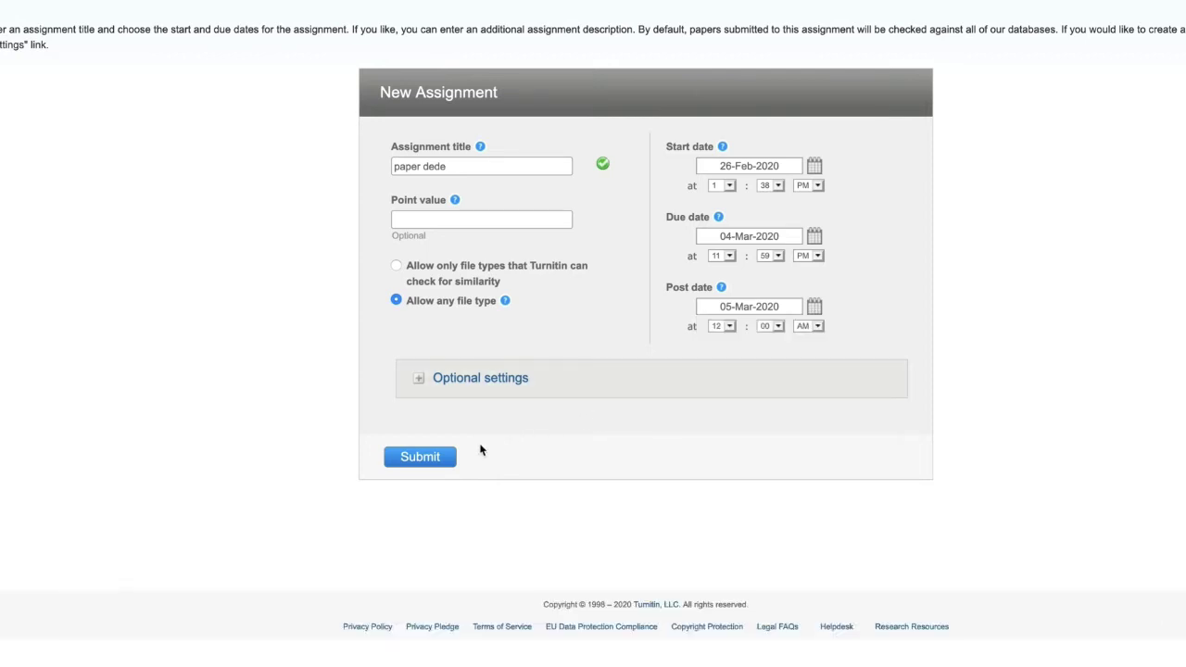
click(429, 458)
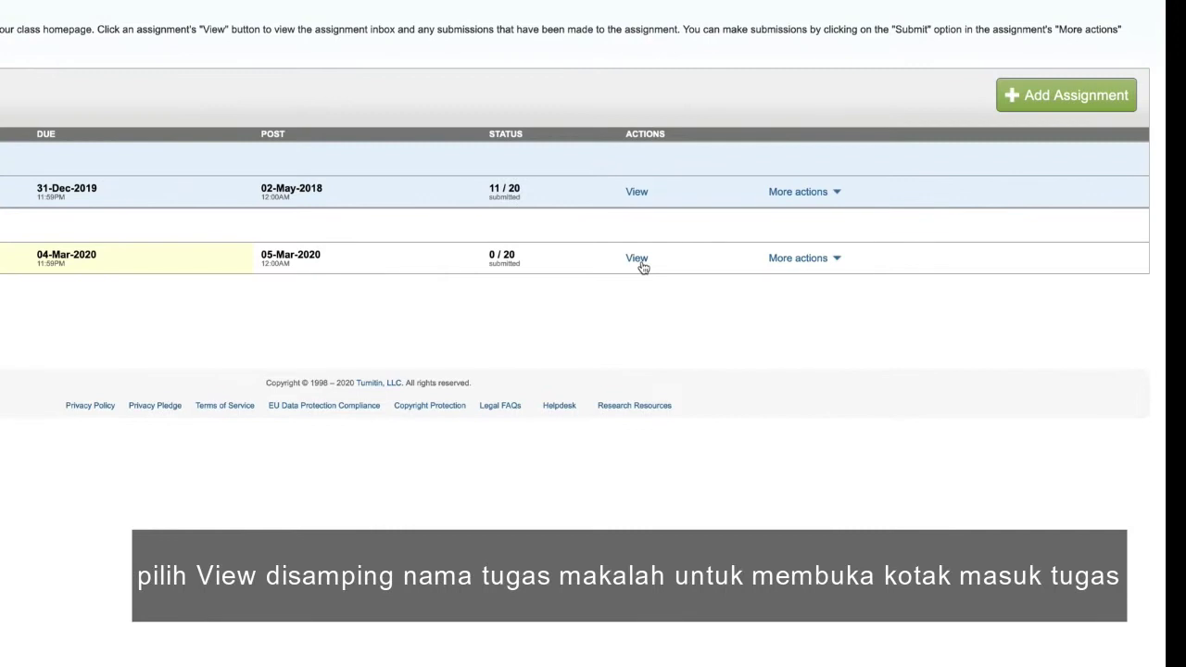
Open the paper dede inbox and begin a new file submission.
click(639, 261)
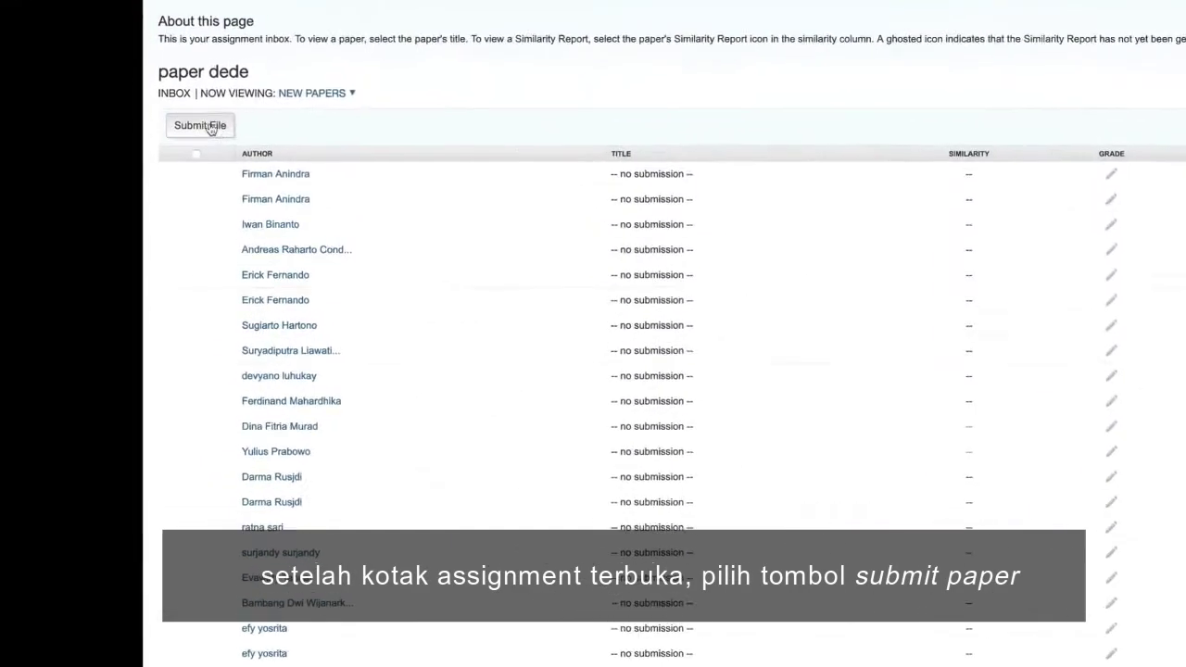
click(212, 128)
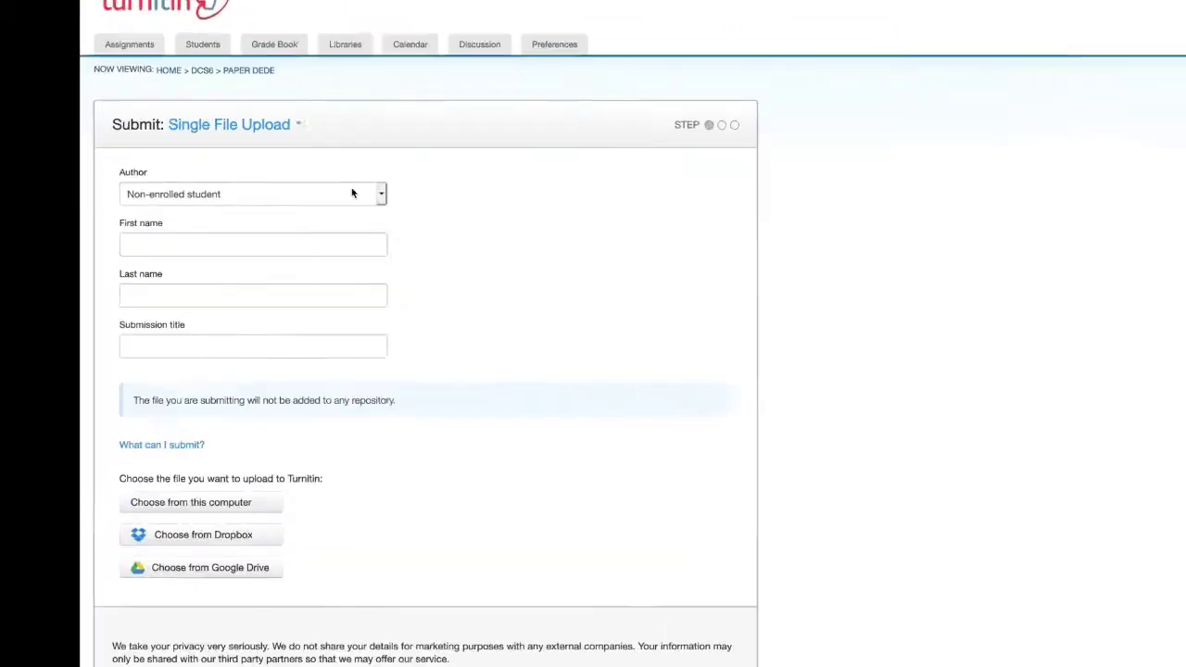
Select the enrolled student as author and enter a submission title.
click(381, 194)
click(278, 194)
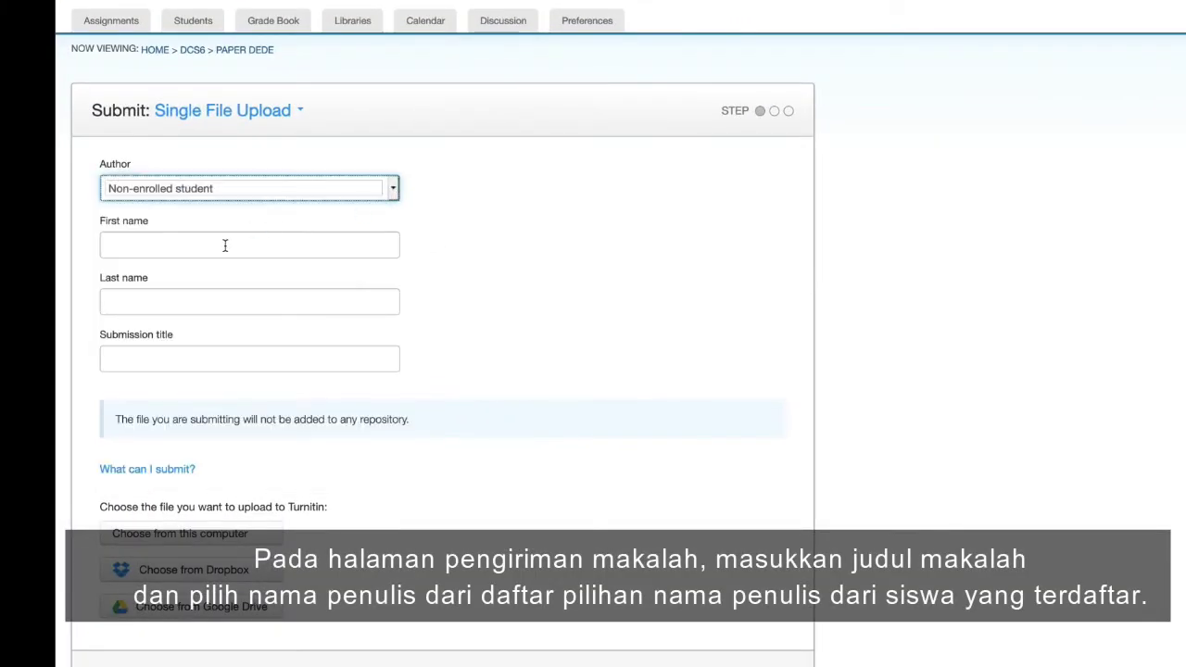
click(225, 246)
click(393, 189)
click(393, 194)
click(256, 190)
click(237, 229)
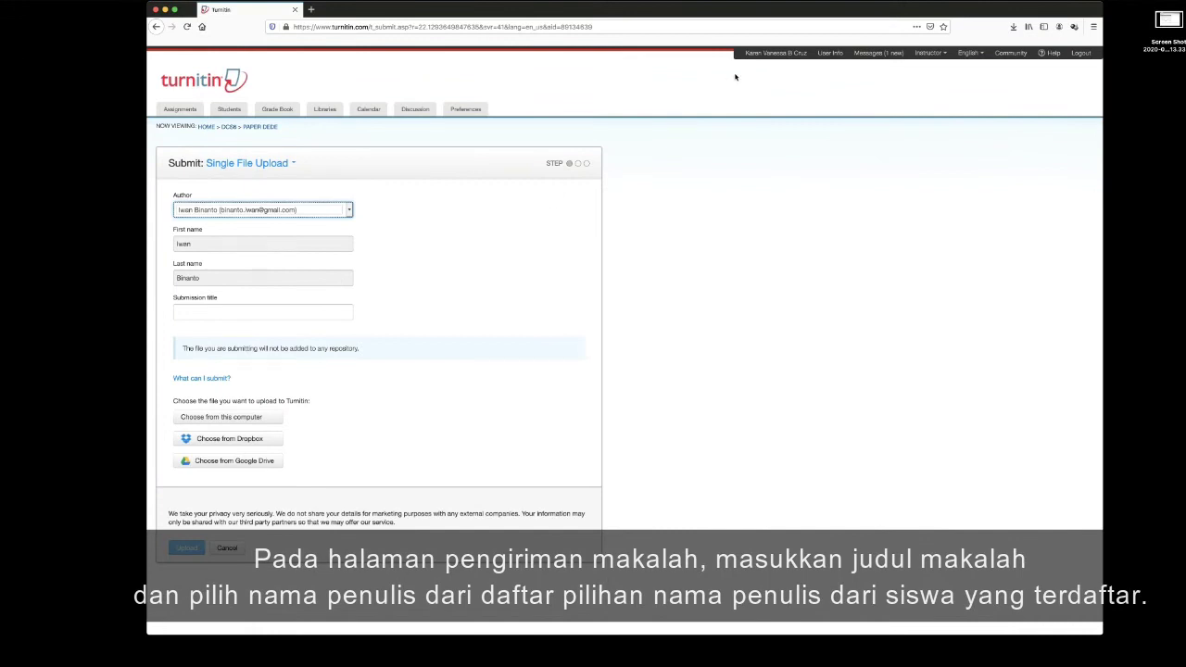
click(185, 308)
Attach lbm2001-0224-Bab 1.pdf from the jurnal folder, then upload and confirm it.
click(201, 418)
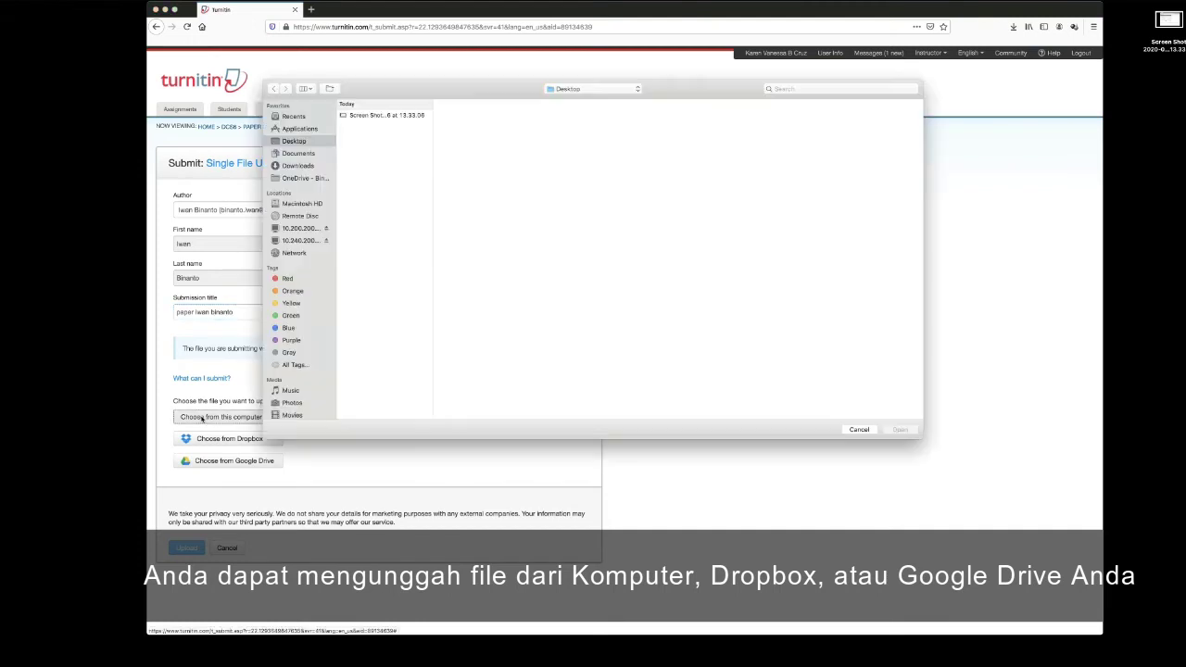
click(301, 203)
click(357, 115)
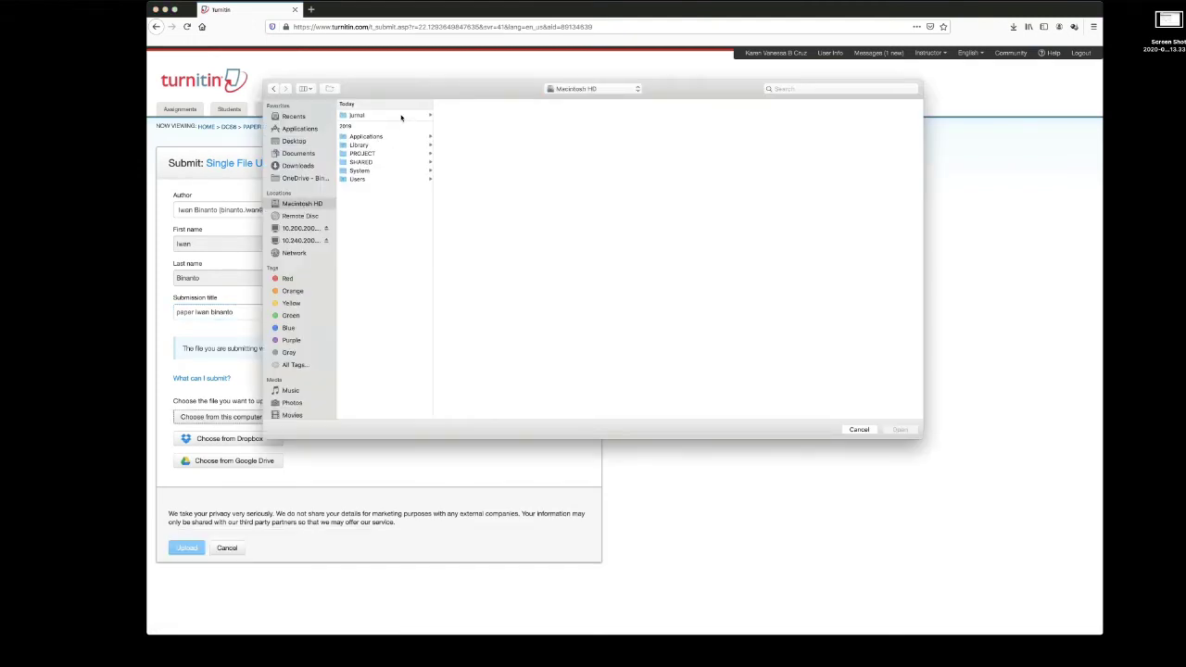
click(468, 132)
click(900, 429)
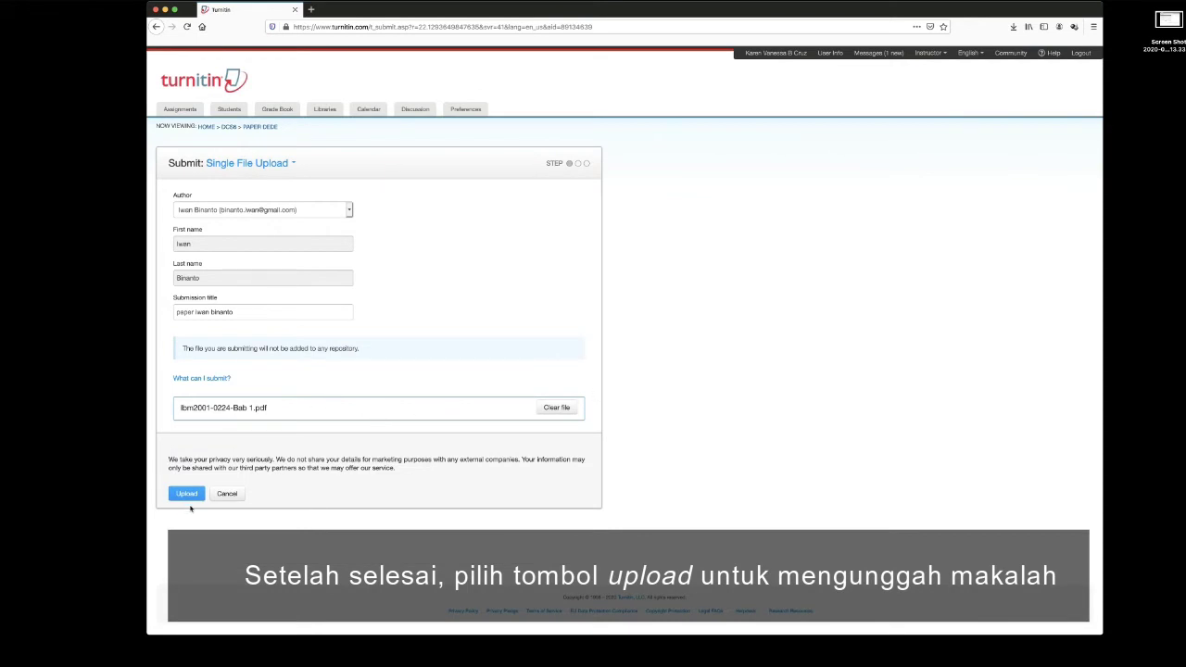
click(180, 495)
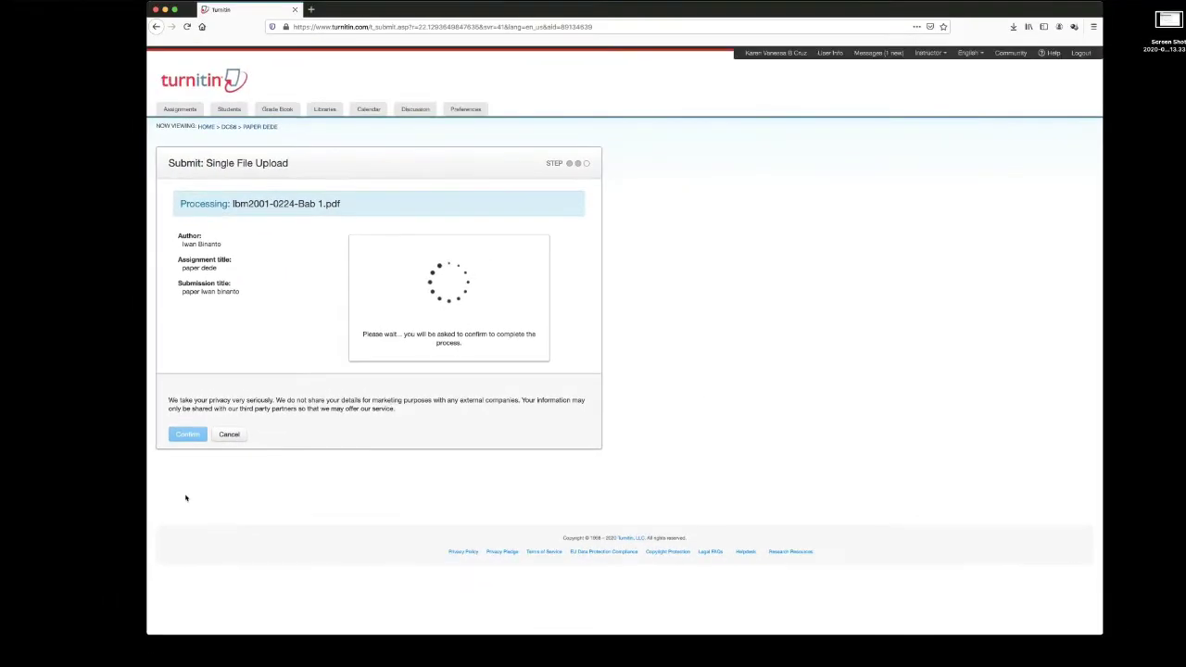
click(186, 497)
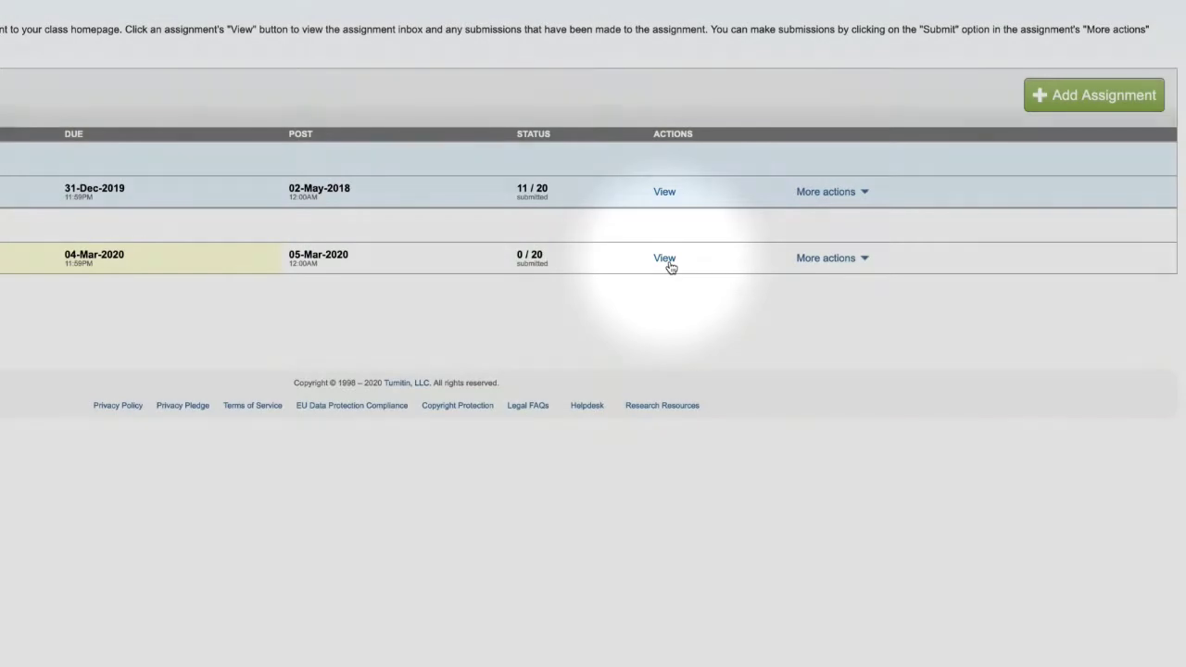
Open the paper dede inbox to reach the uploaded submission.
click(666, 259)
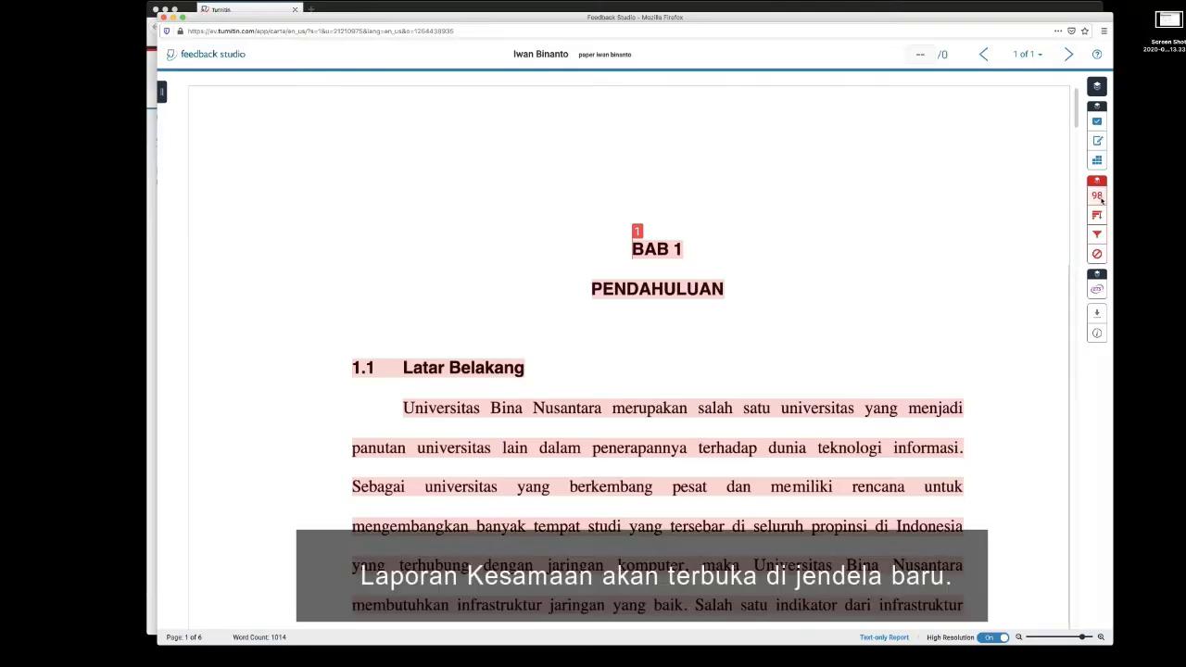
Open Match Overview from the similarity score and select the top-ranked source.
click(1097, 196)
click(1081, 157)
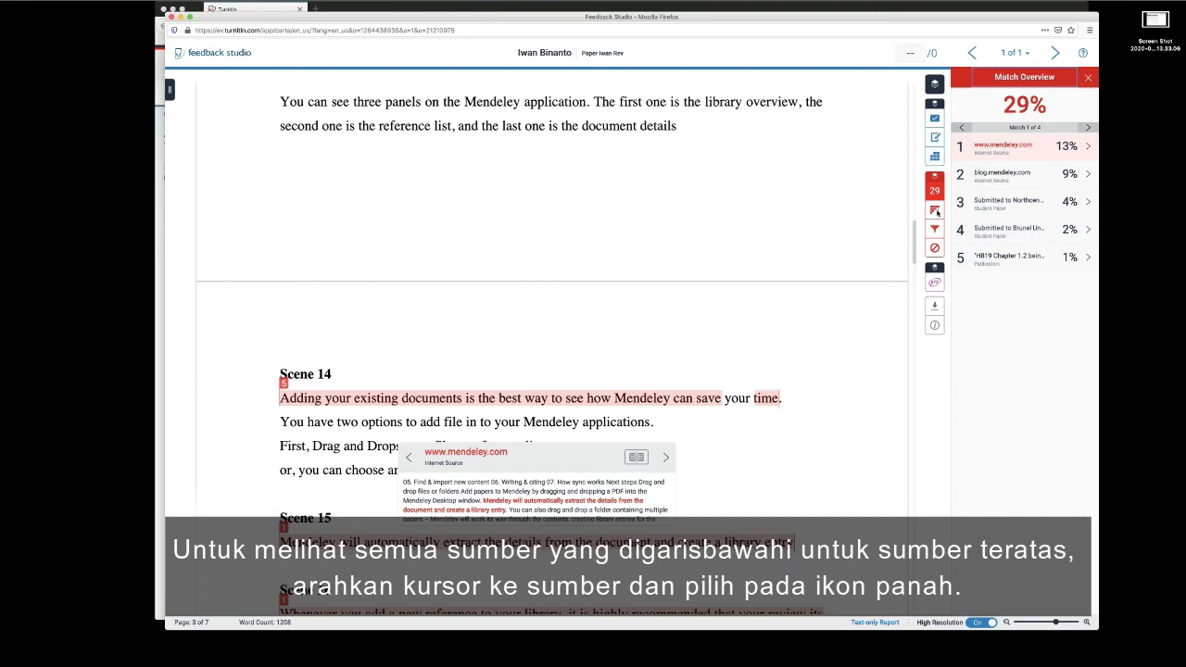
Show the full All Sources list for the 29% report, from mendeley.com at 13% down.
click(935, 211)
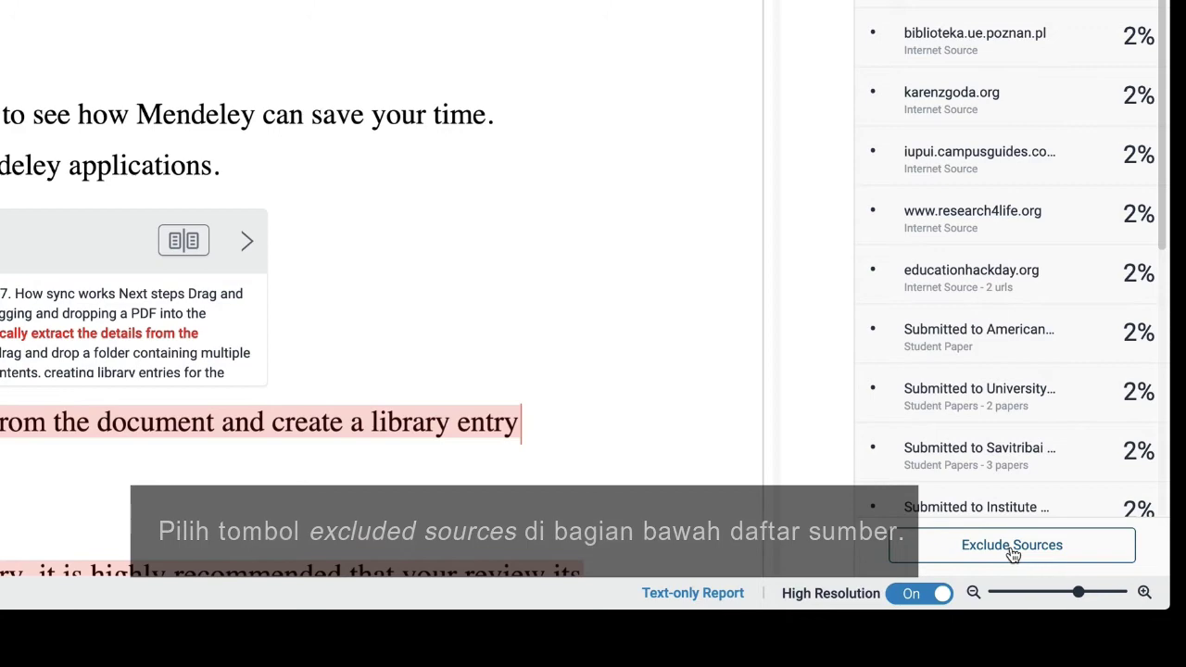
click(1013, 549)
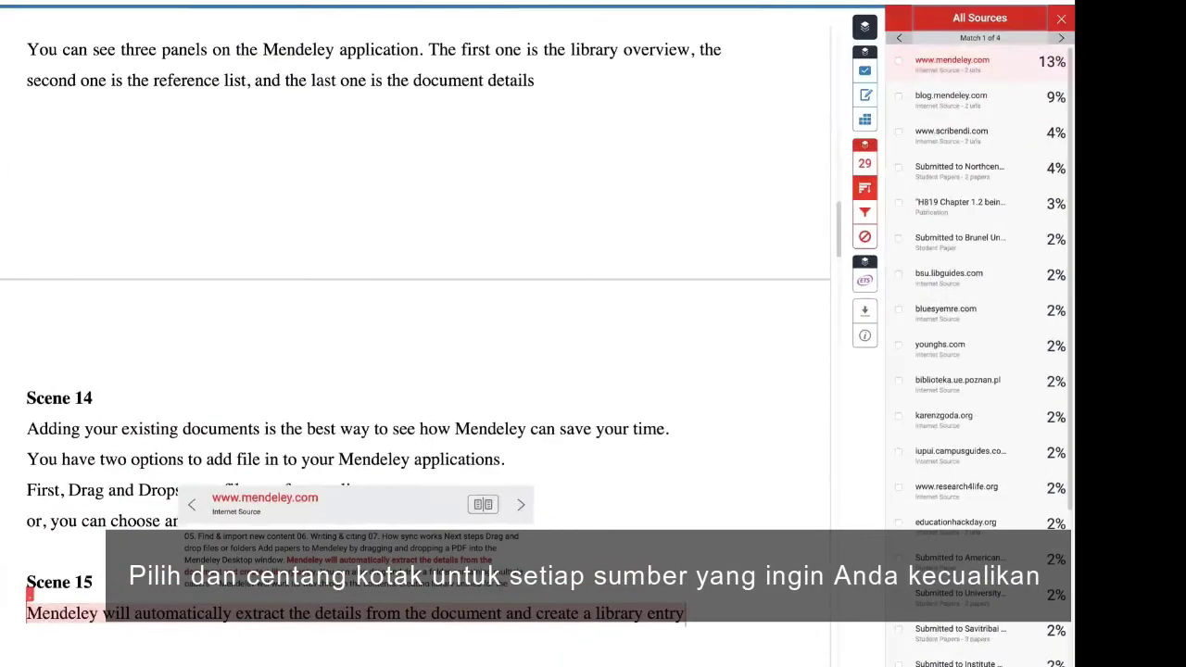
scroll(981, 377, down, 4)
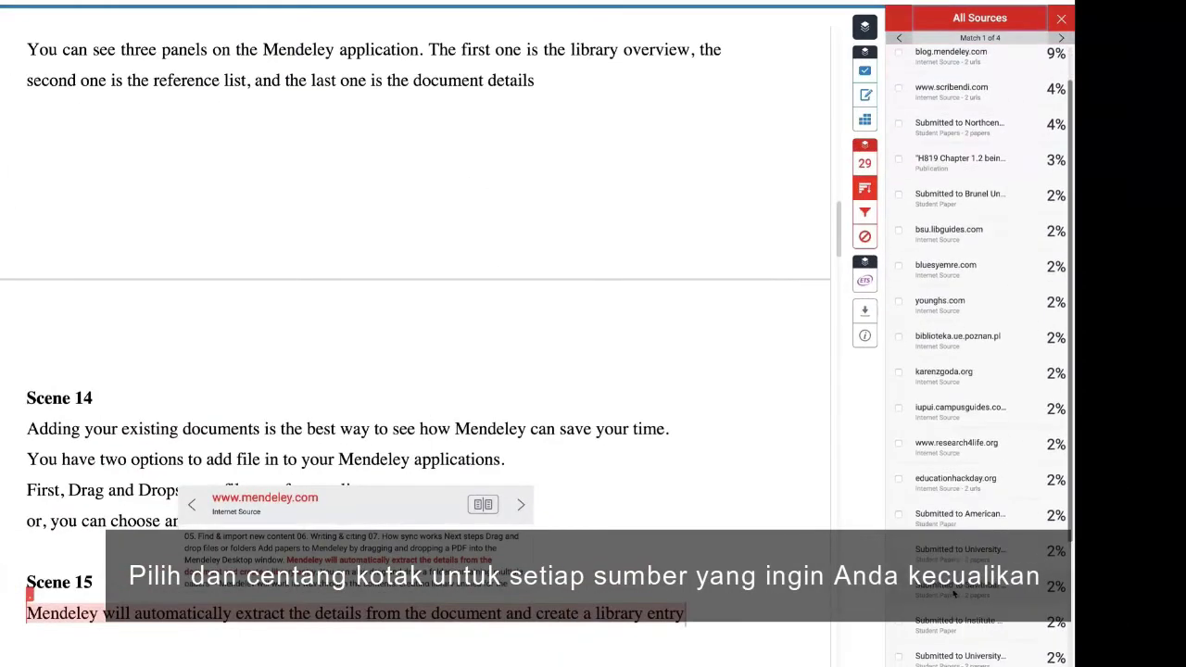
scroll(981, 377, up, 4)
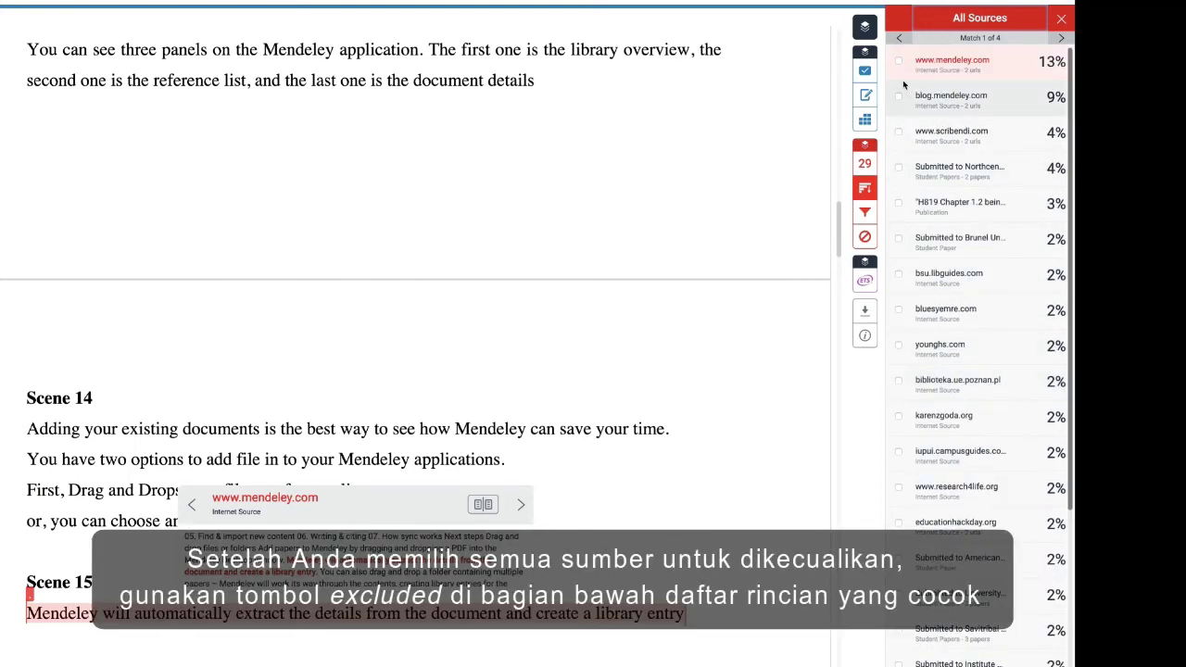
click(899, 63)
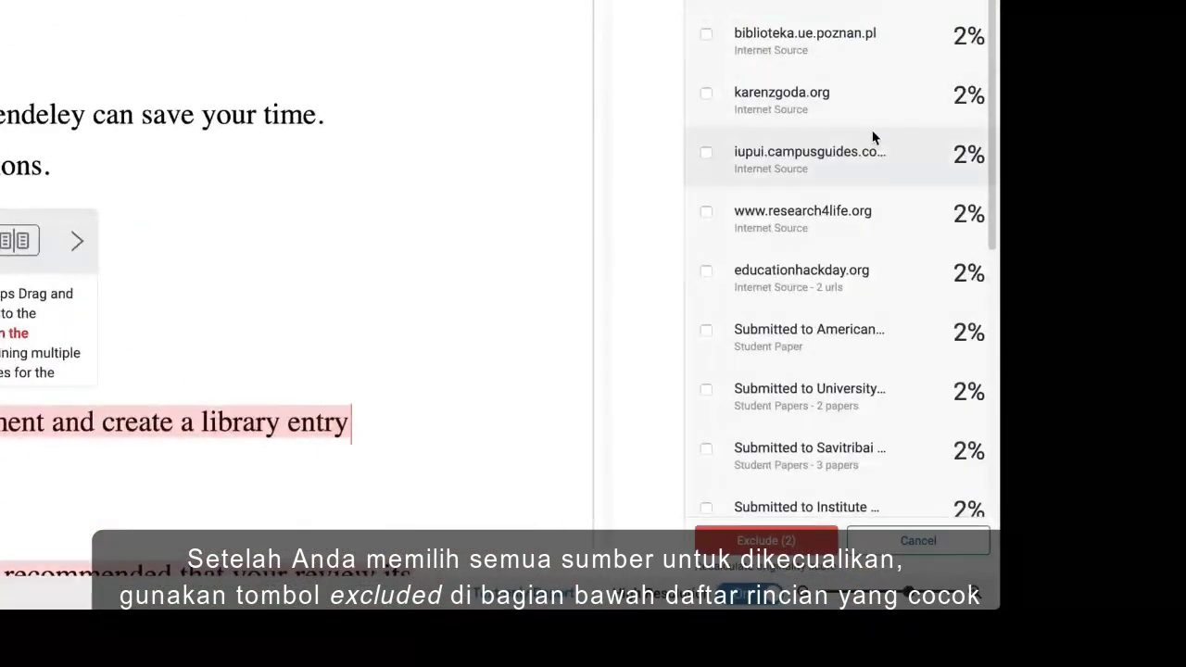
click(792, 541)
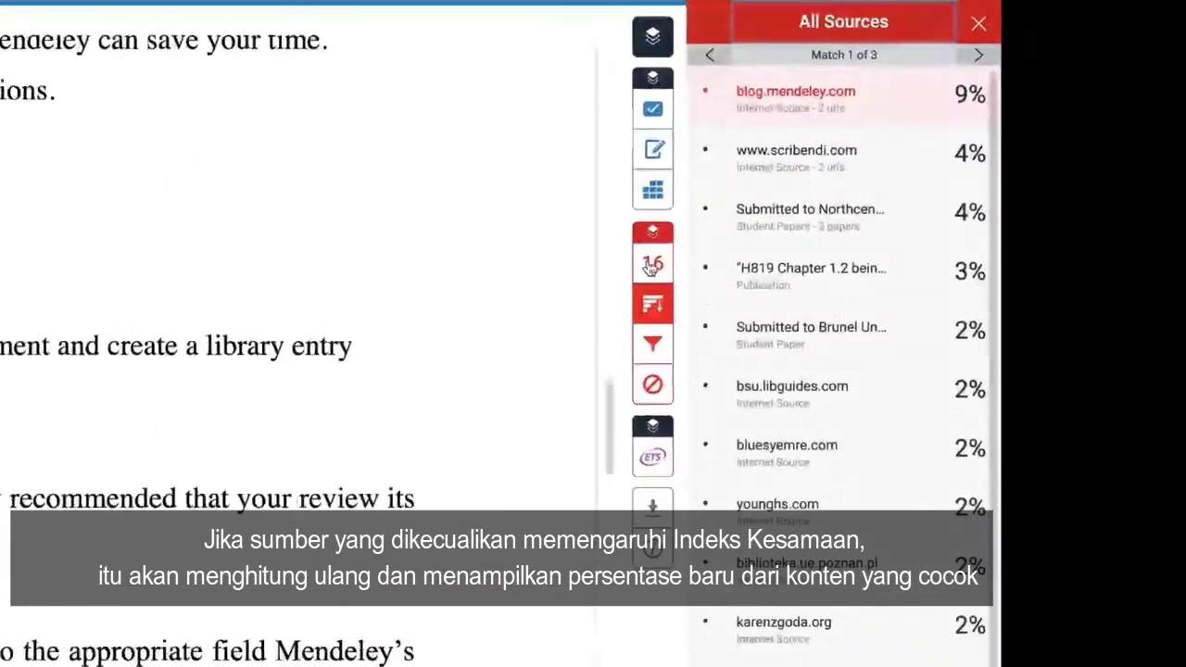
View the Match Overview for the recalculated 16% similarity score.
click(652, 266)
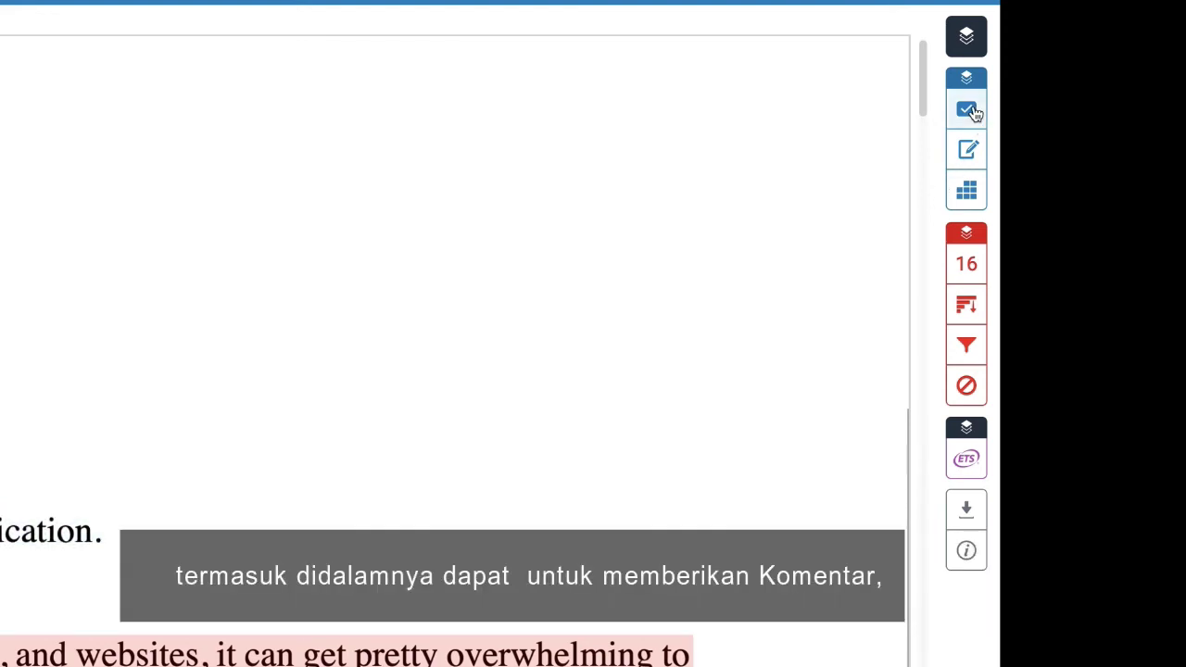
Look through QuickMarks and the Feedback Summary, then show the Rubric panel, which has none attached.
click(968, 110)
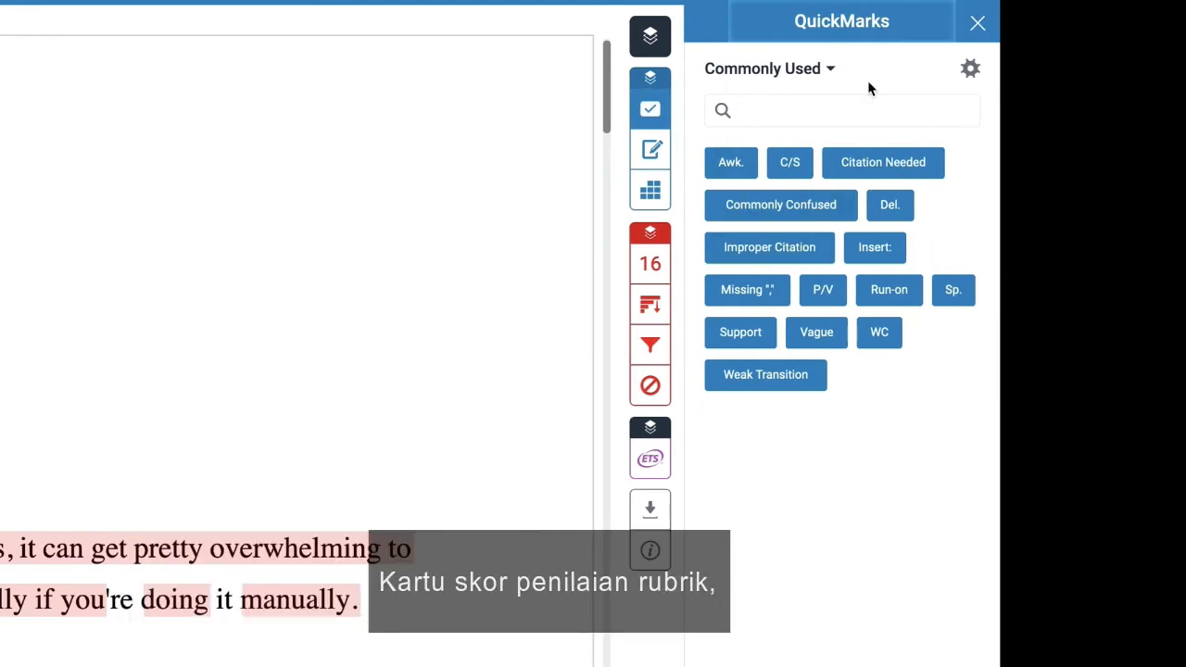
click(652, 151)
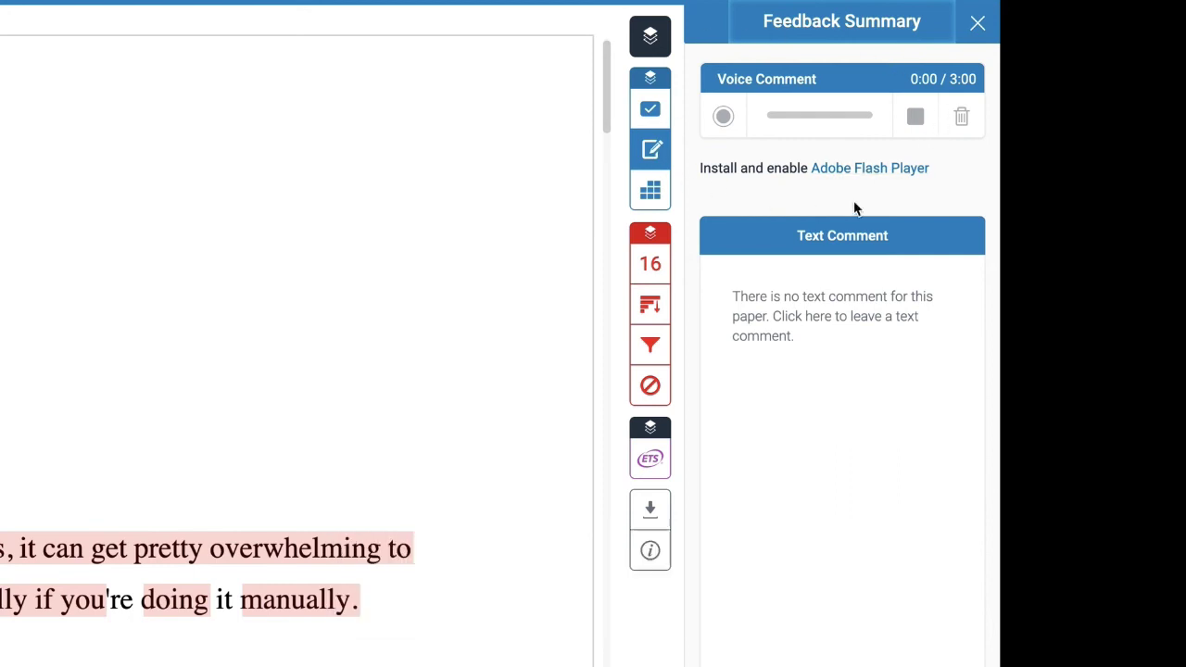
click(851, 297)
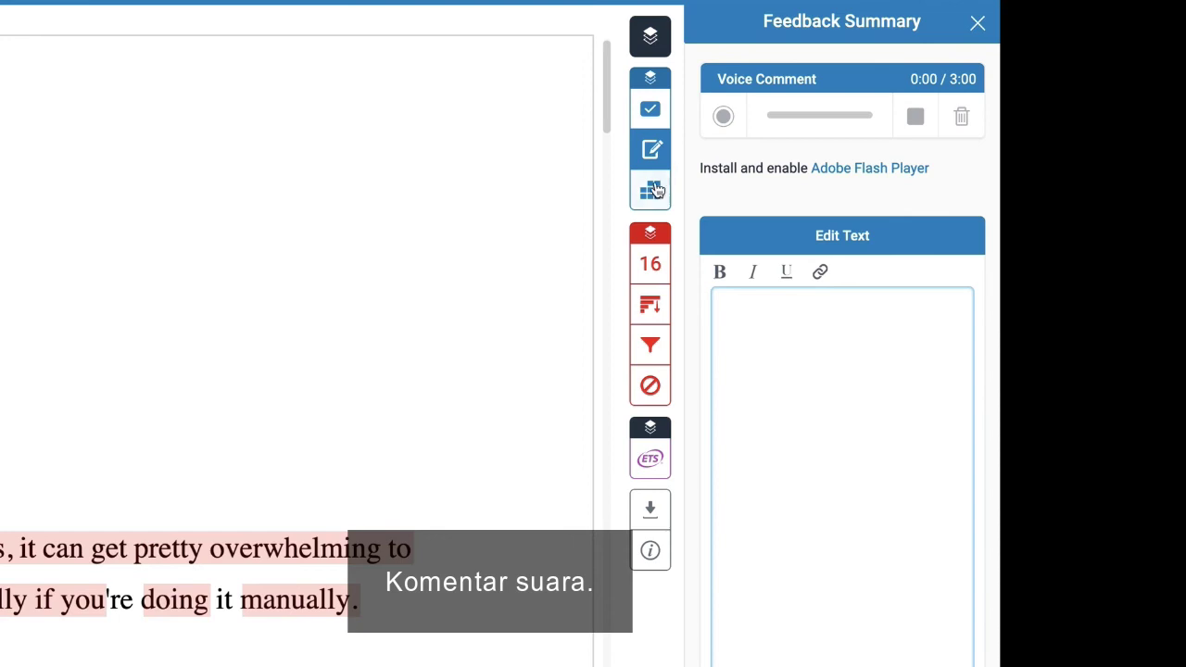
click(651, 193)
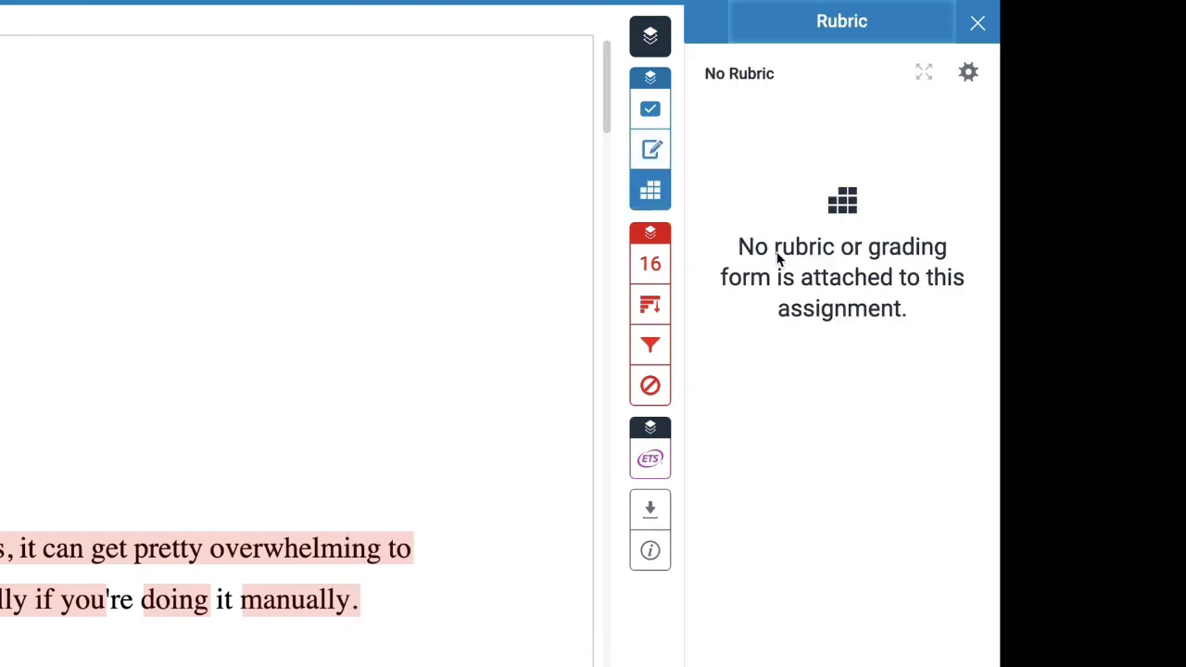